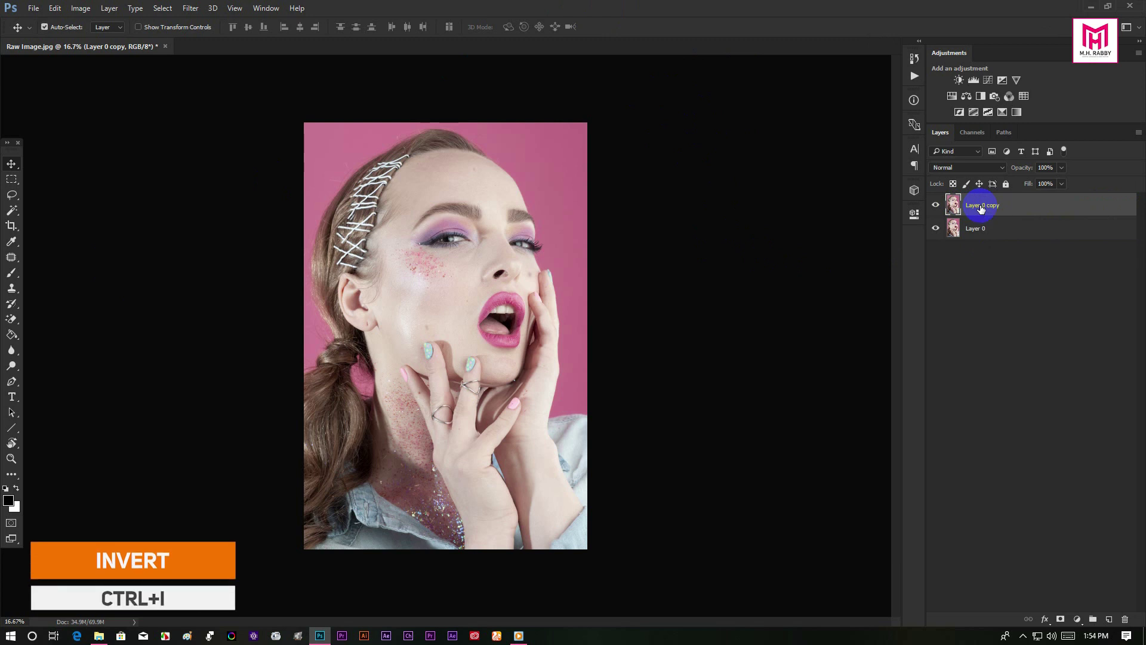
- Invert the colours of Layer 0 copy, set its blend mode to Vivid Light and compare it with the original
key(ctrl+i)
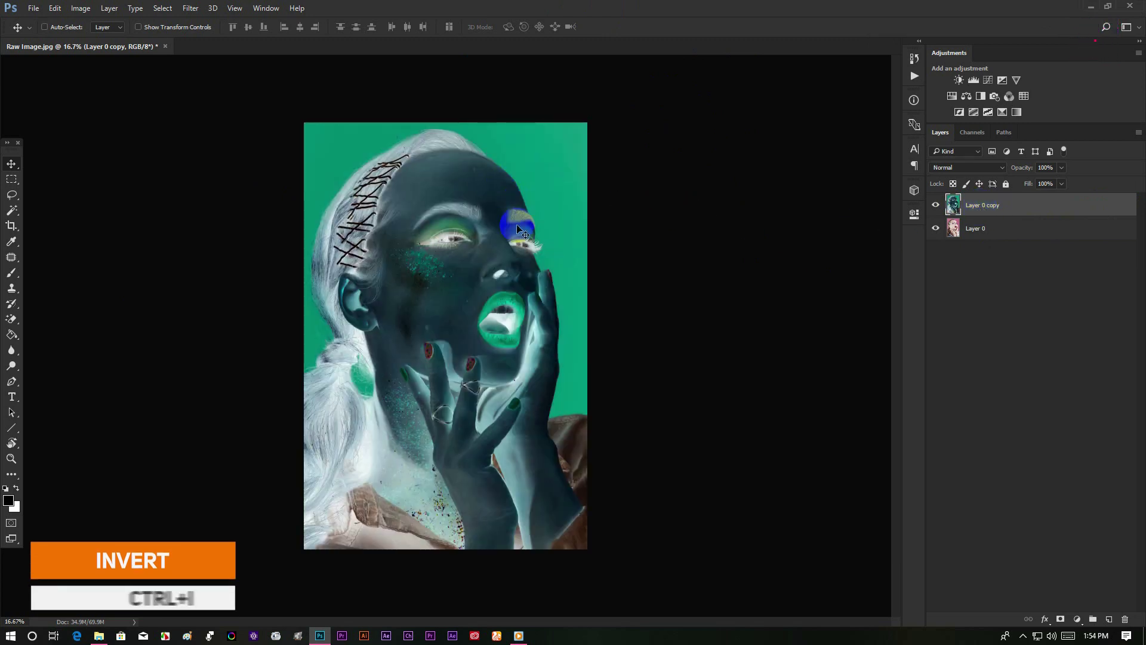
click(958, 169)
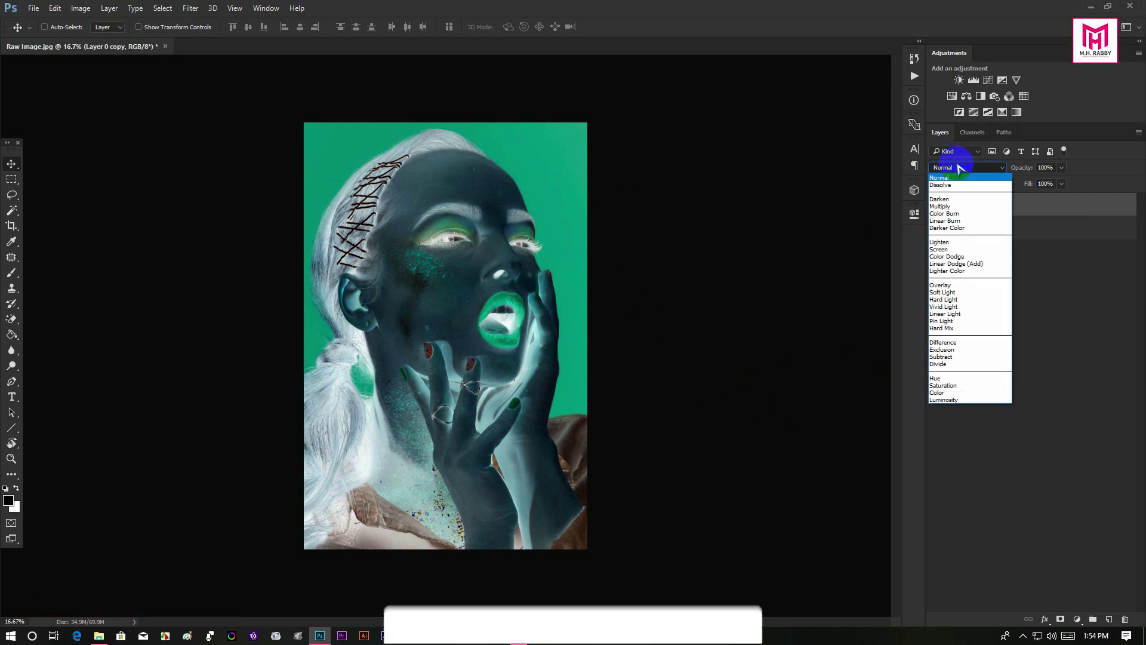
click(949, 307)
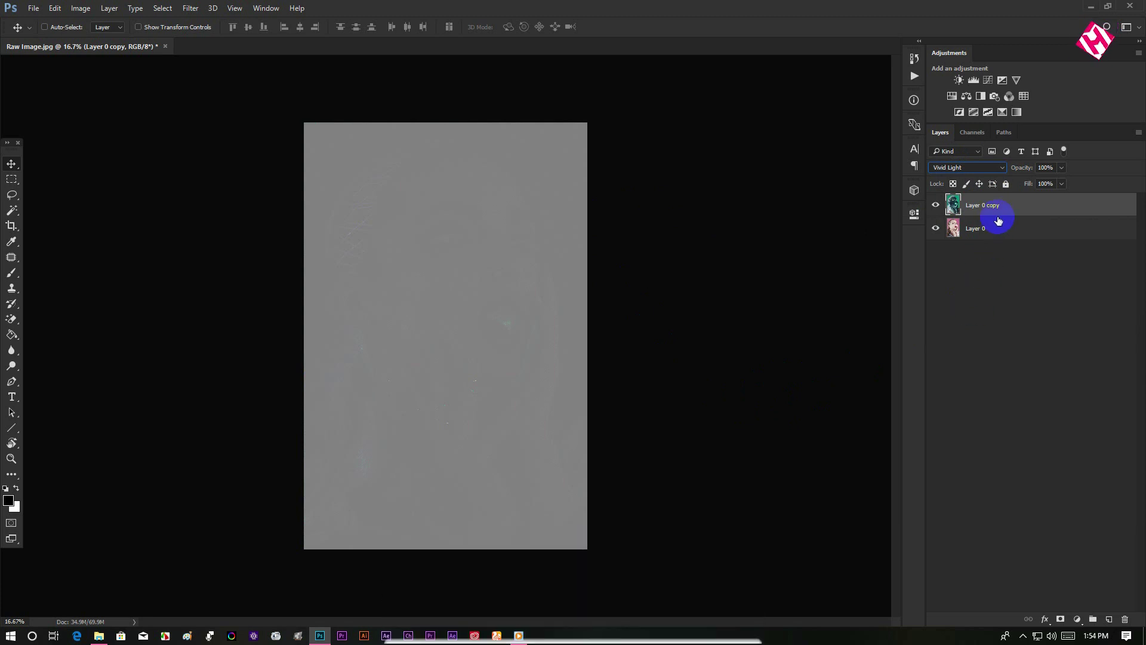
click(936, 205)
click(937, 205)
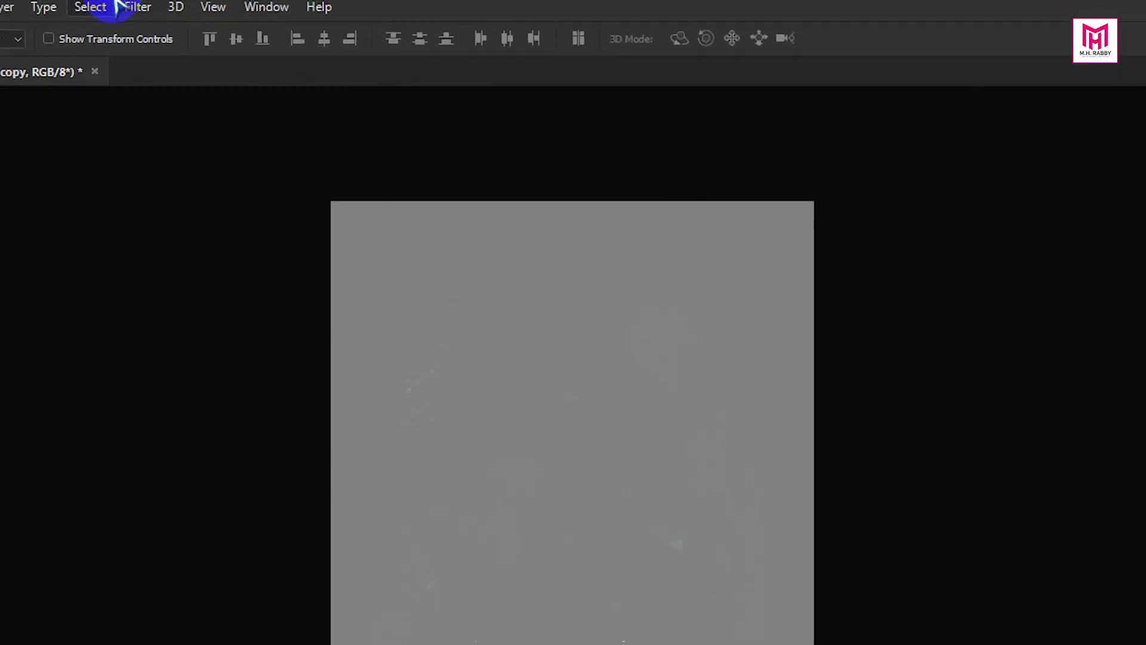
- Apply a High Pass filter with an 18.0 pixel radius to Layer 0 copy
click(189, 8)
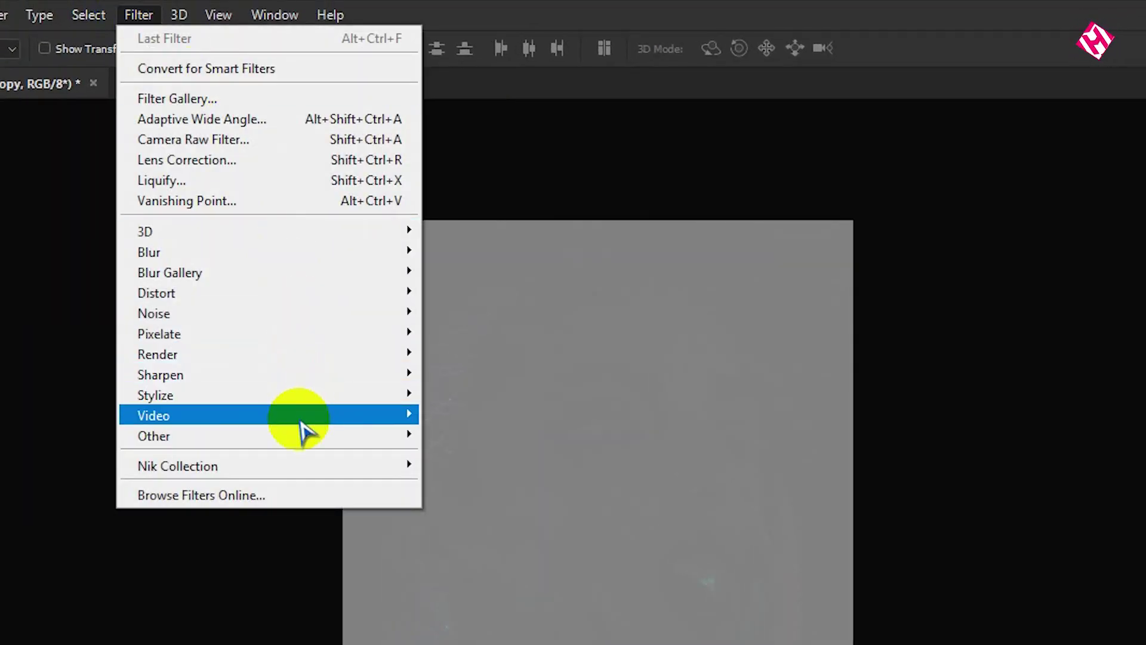
mouse_move(305, 439)
click(468, 458)
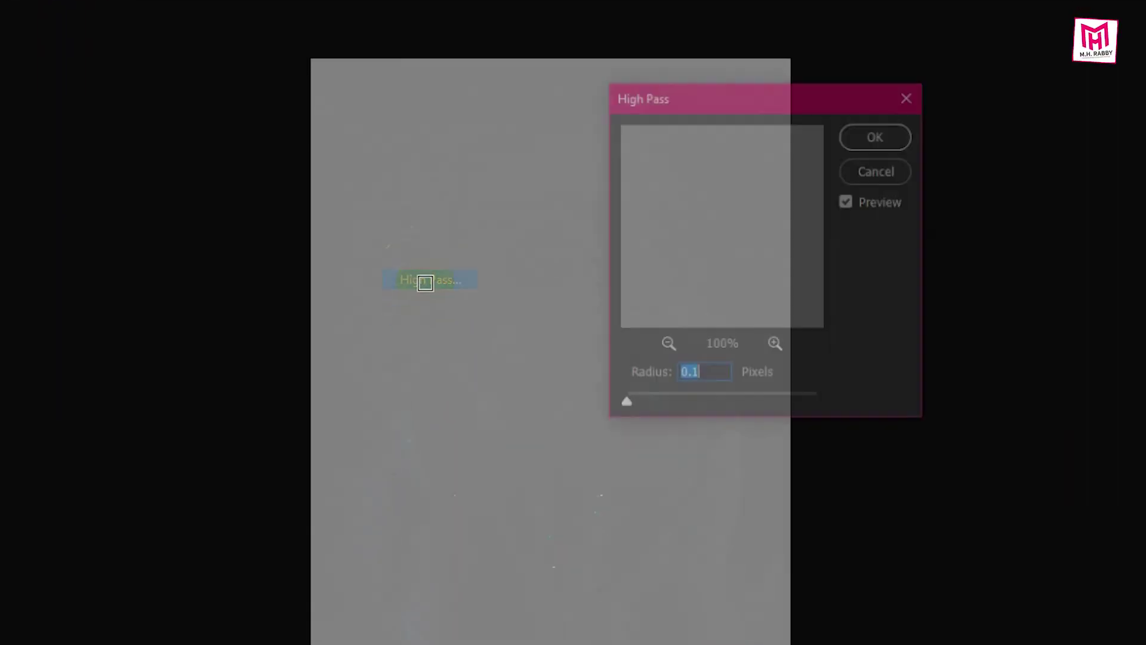
drag(678, 61, 896, 83)
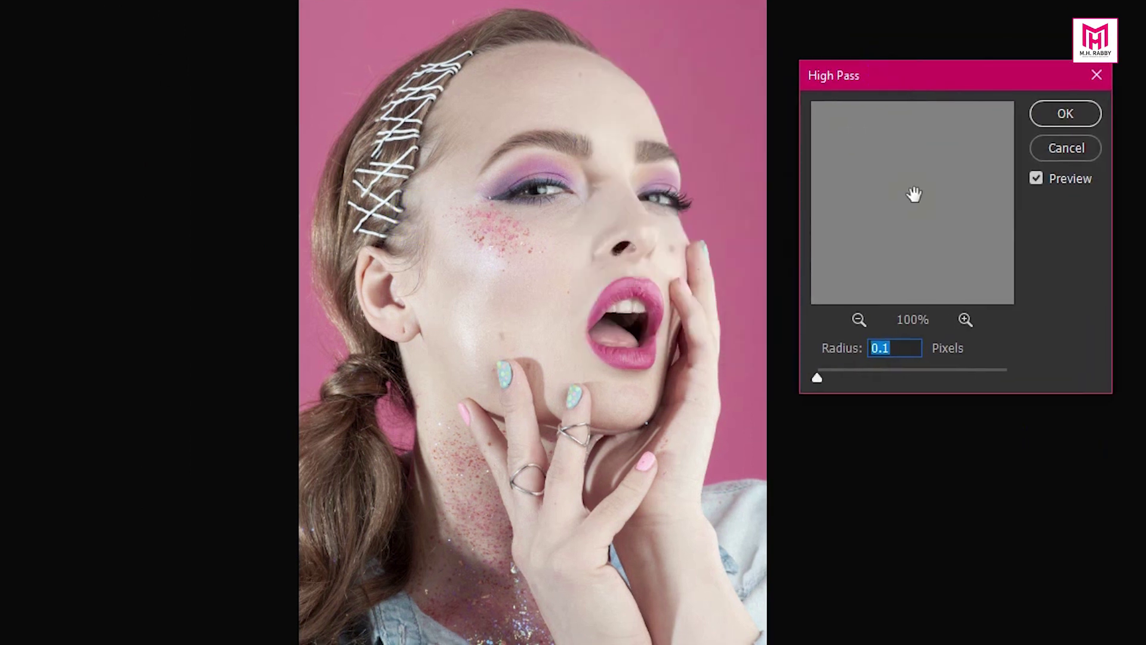
click(817, 378)
drag(833, 382, 899, 382)
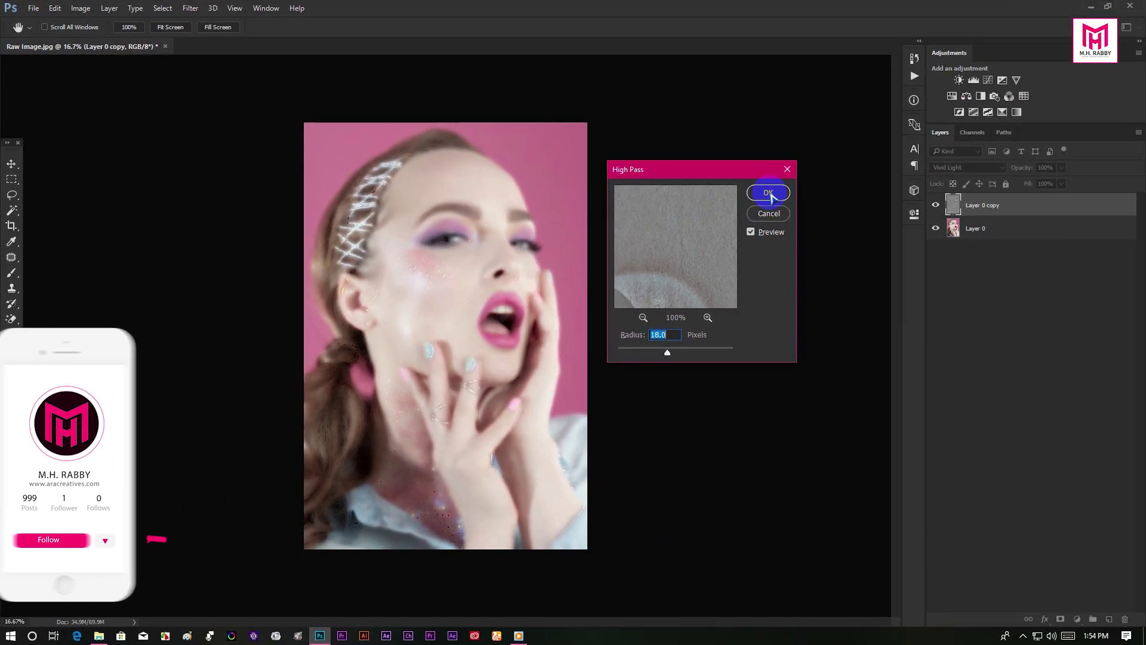
click(1028, 124)
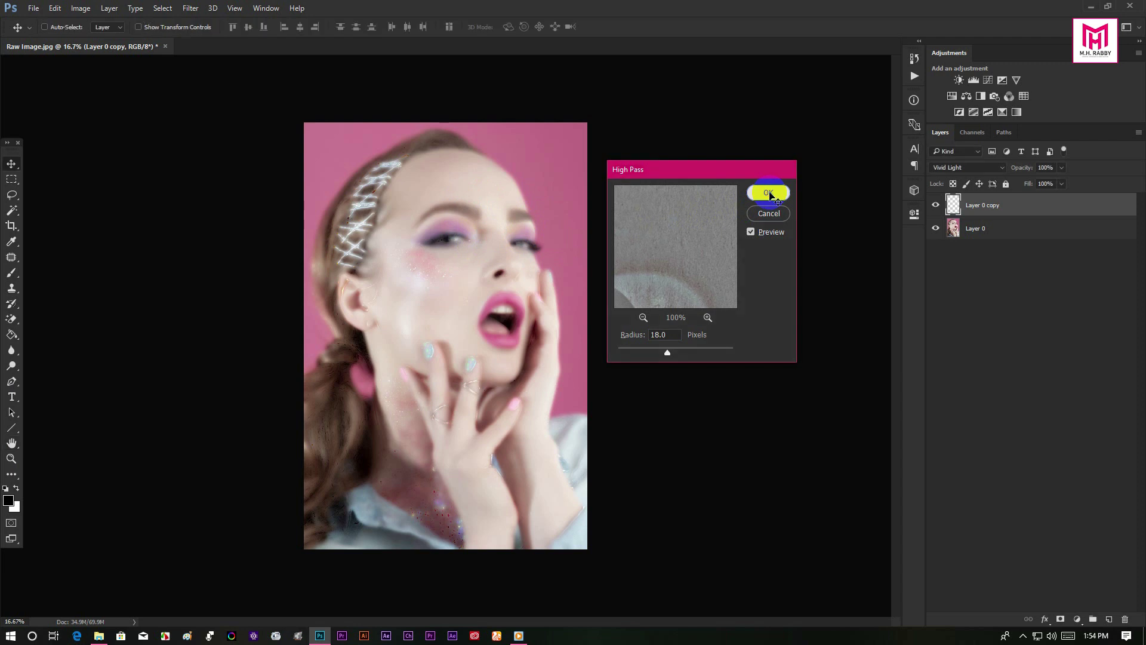
- Inspect the softened portrait up close and apply a Gaussian Blur with a 4.9 pixel radius to Layer 0 copy
scroll(603, 278, up, 6)
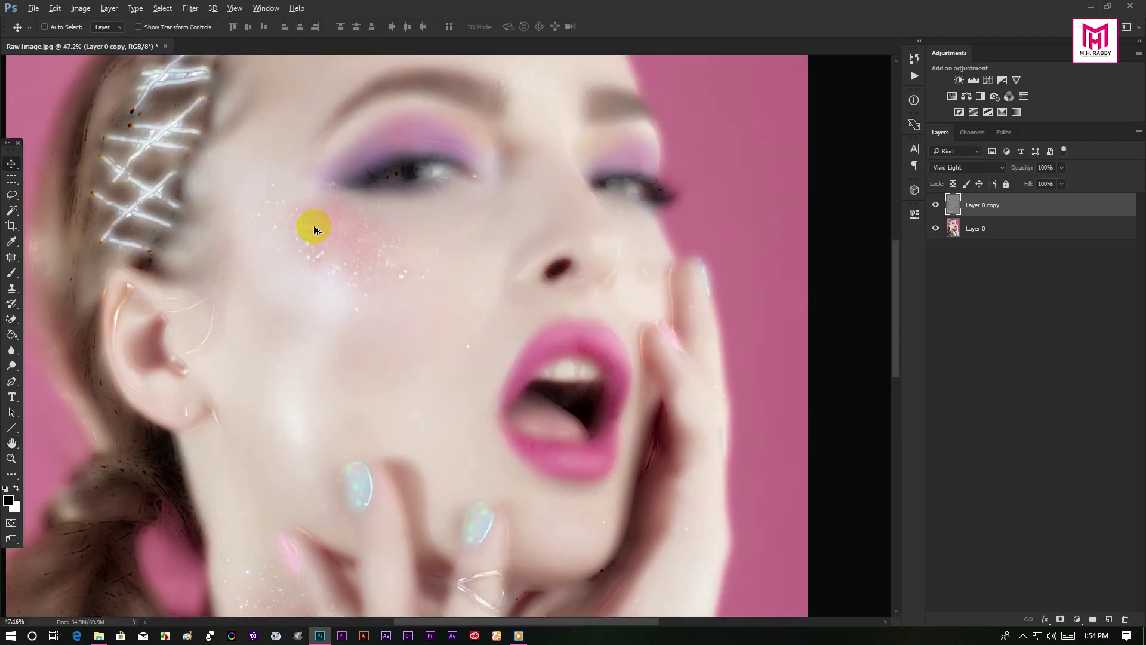
drag(358, 206, 410, 224)
scroll(409, 225, down, 6)
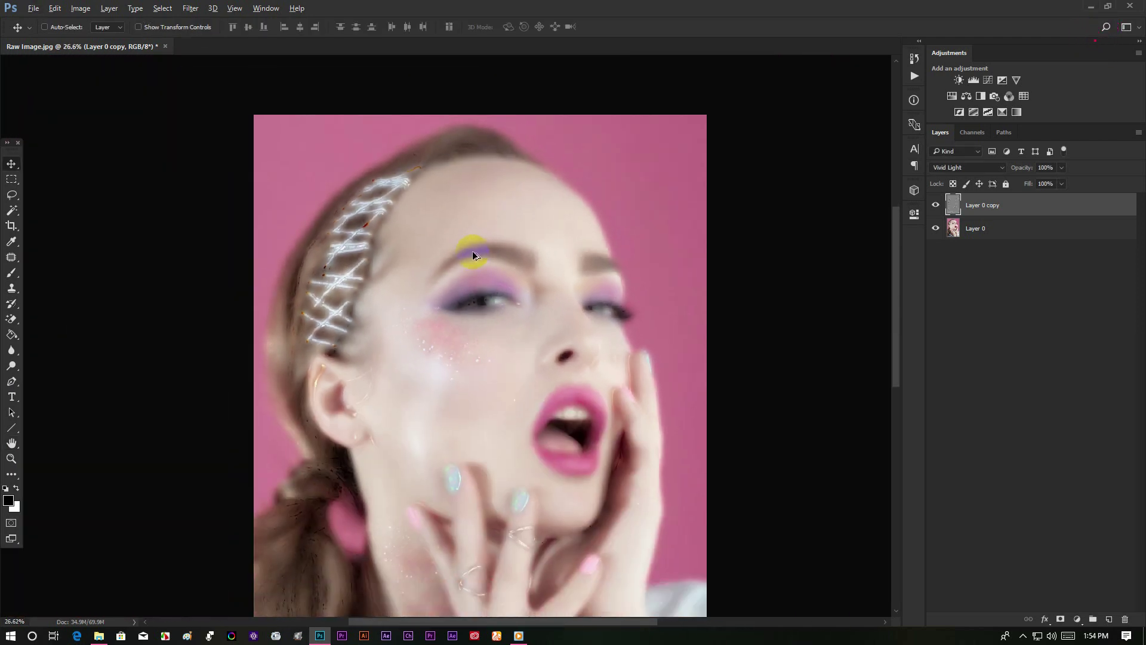
scroll(475, 264, up, 1)
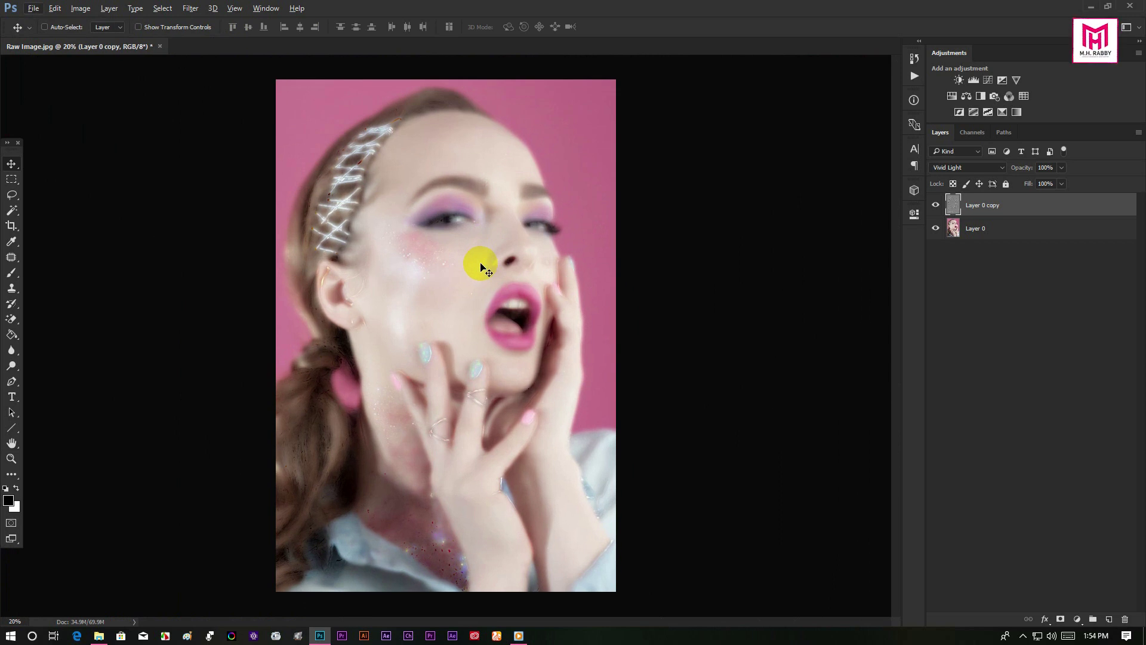
click(192, 9)
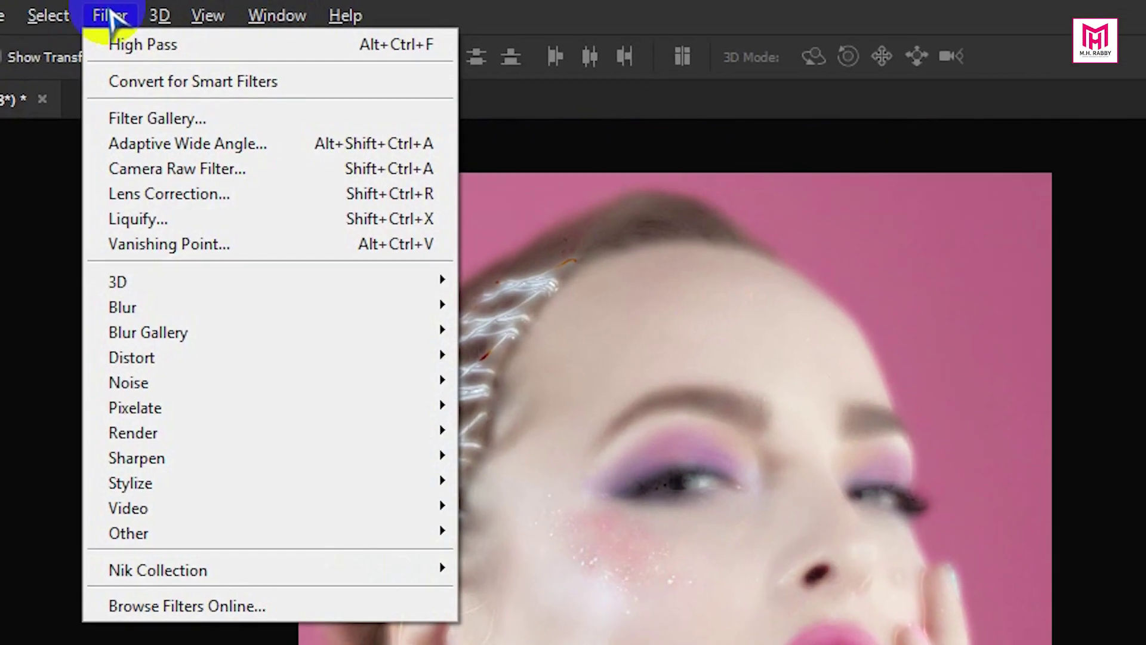
mouse_move(259, 149)
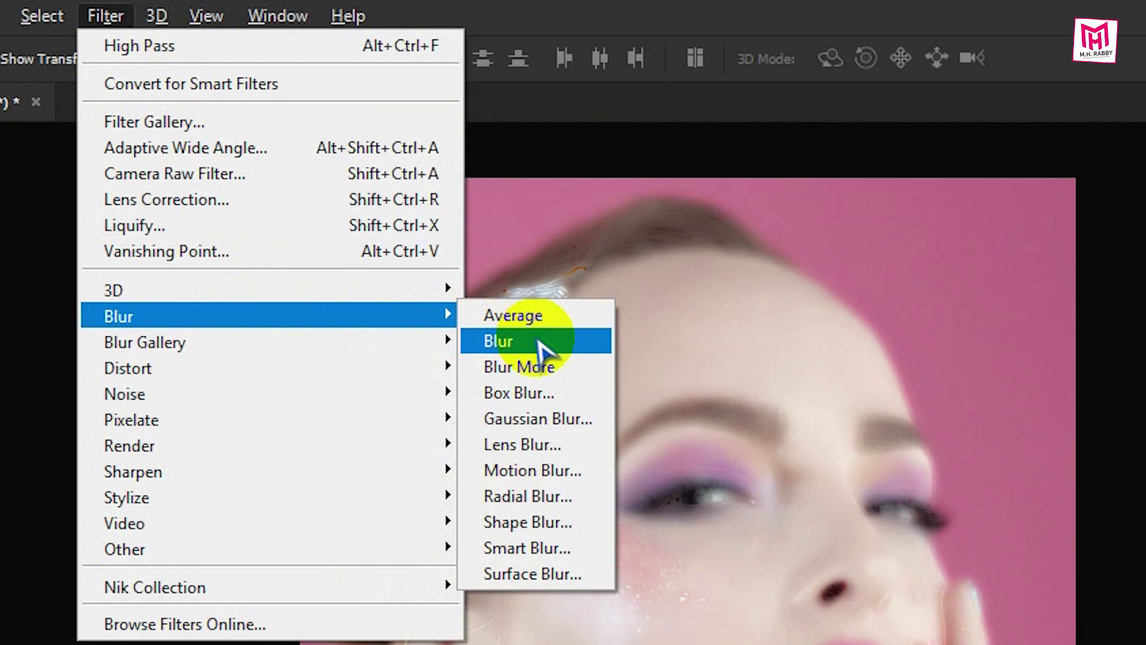
click(561, 421)
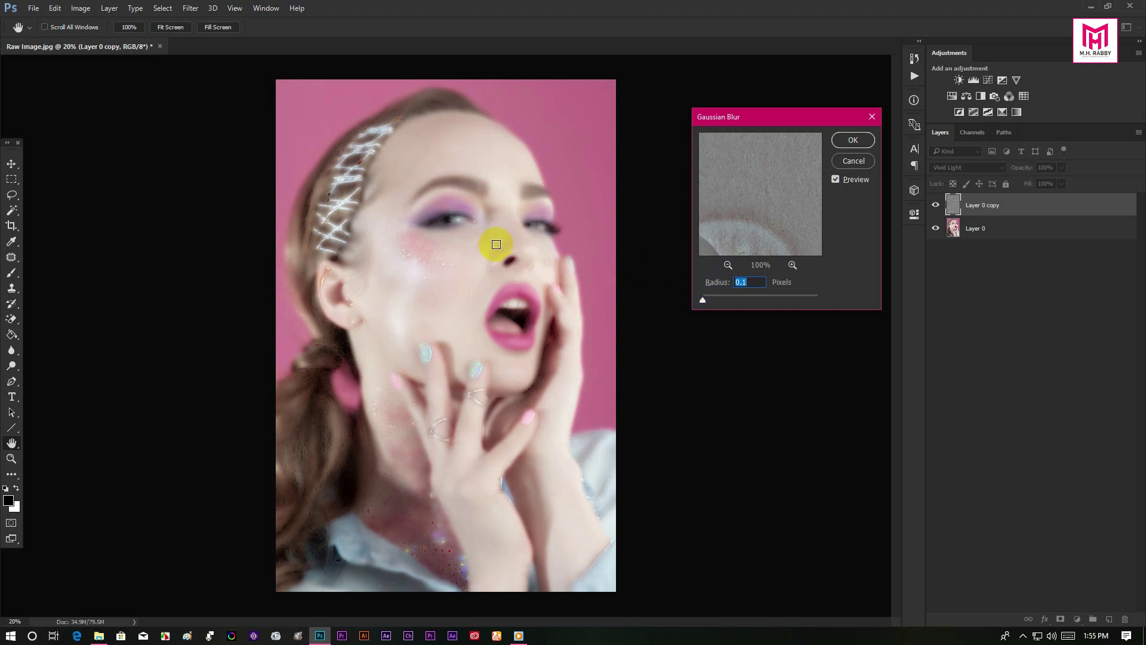
key(ctrl+plus)
key(ctrl+plus)
key(ctrl+plus)
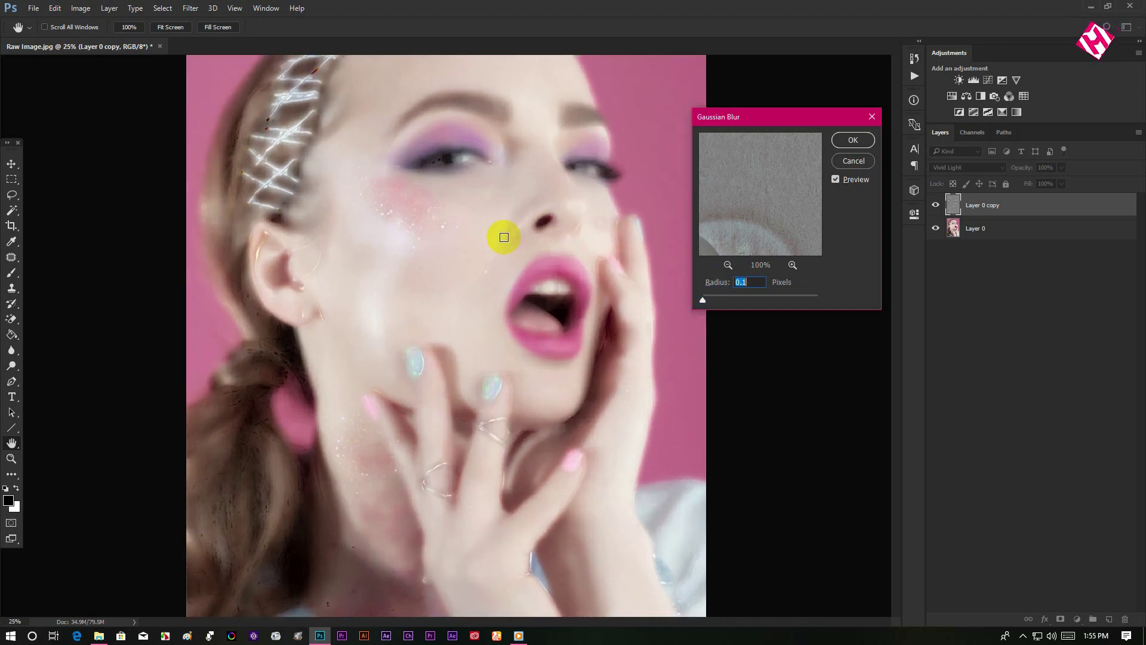
drag(505, 160, 361, 315)
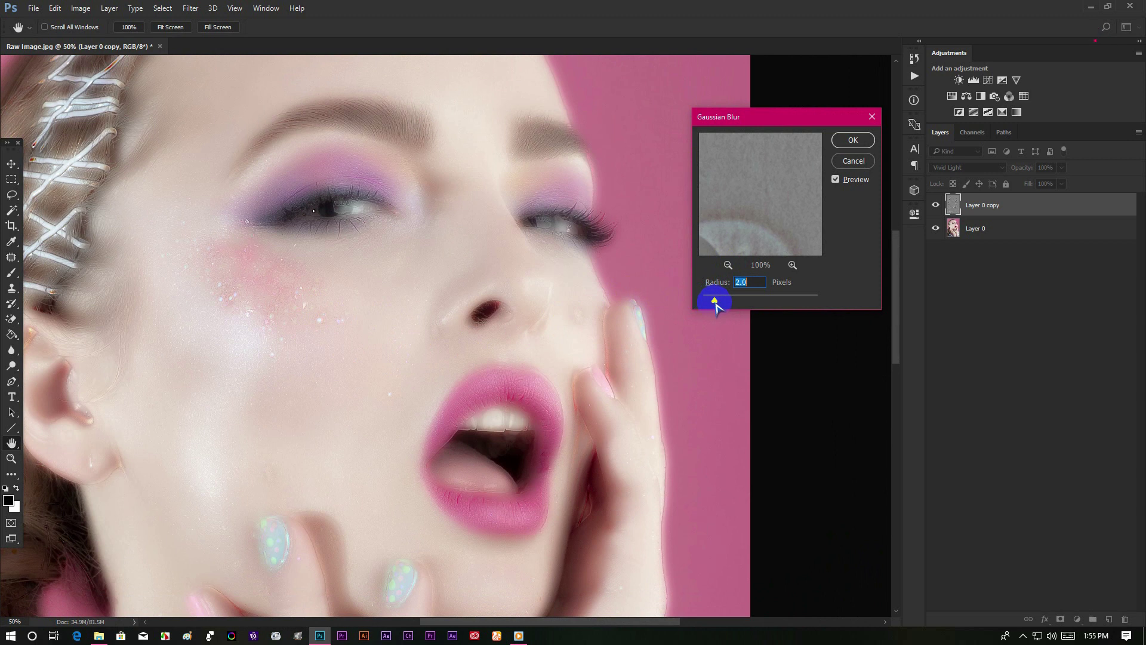
drag(716, 303, 724, 303)
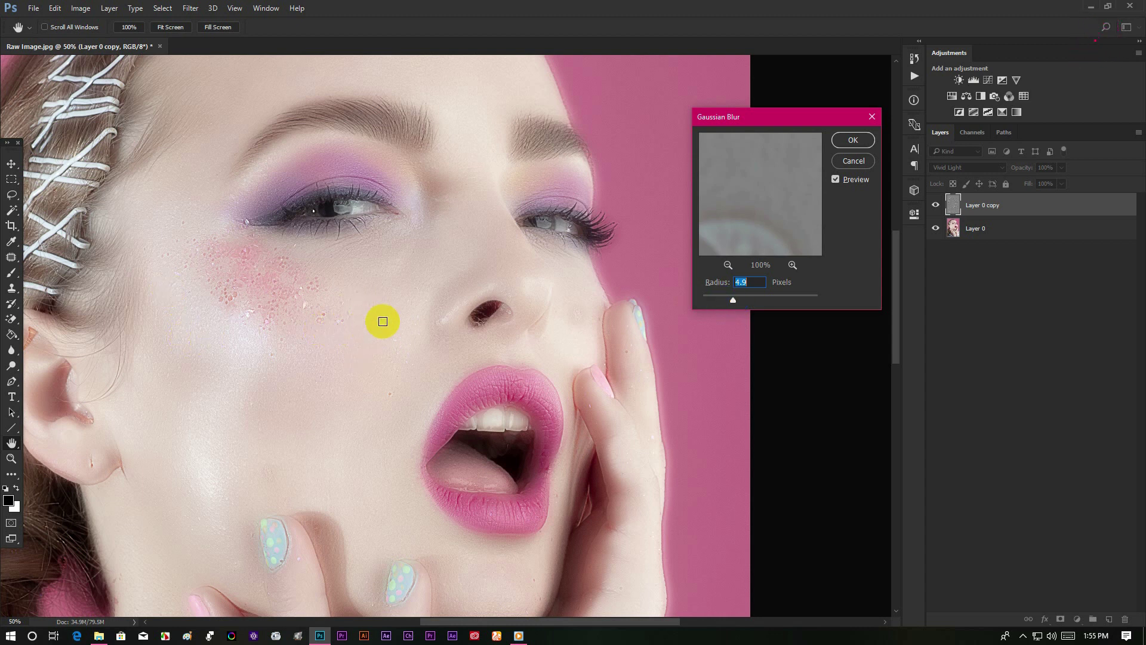
click(854, 142)
key(v)
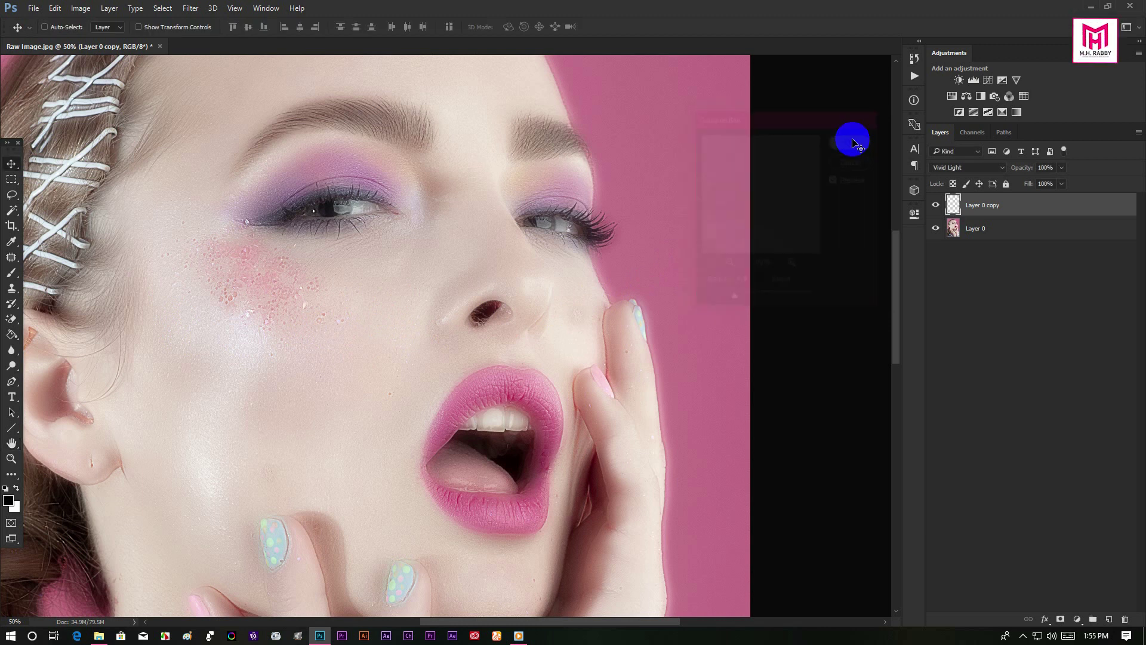
- Add a black layer mask to Layer 0 copy that hides the whole smoothing effect
scroll(444, 312, down, 10)
scroll(431, 314, up, 6)
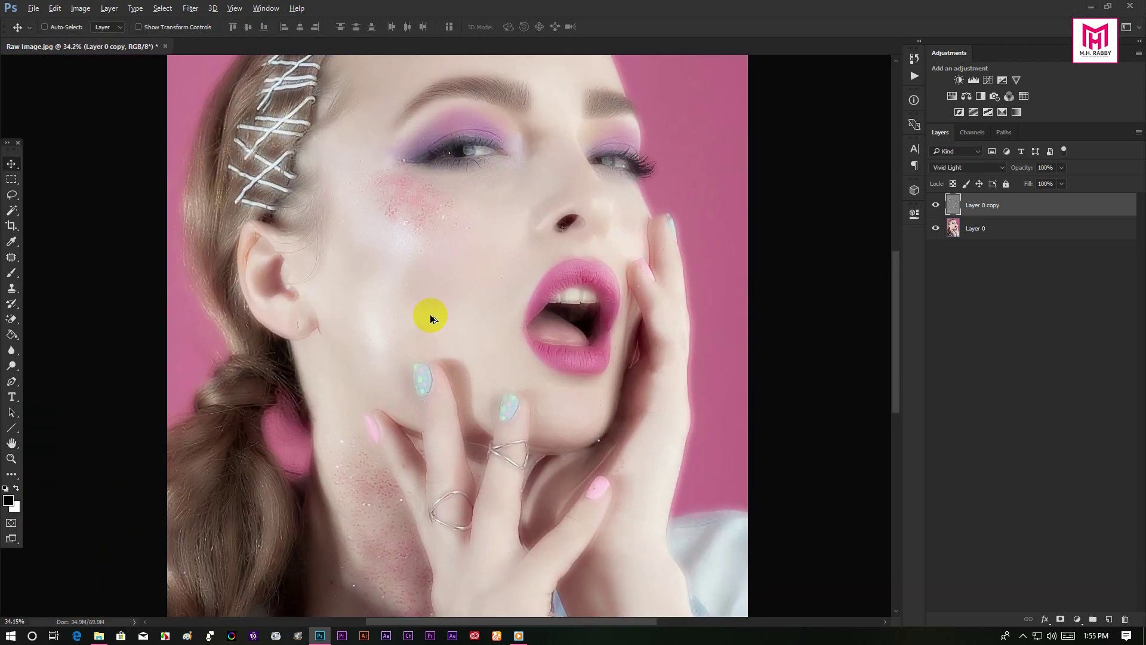
alt+click(1064, 621)
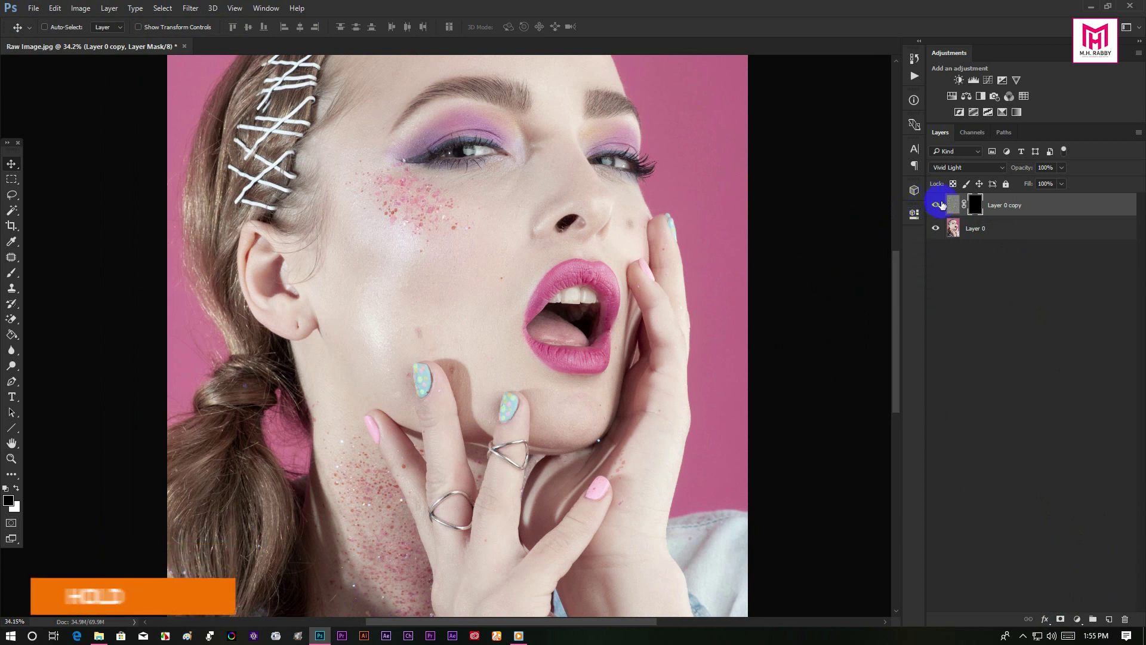
- Choose the Brush tool and make white the foreground colour for painting on the layer mask
scroll(660, 346, up, 3)
scroll(687, 347, up, 3)
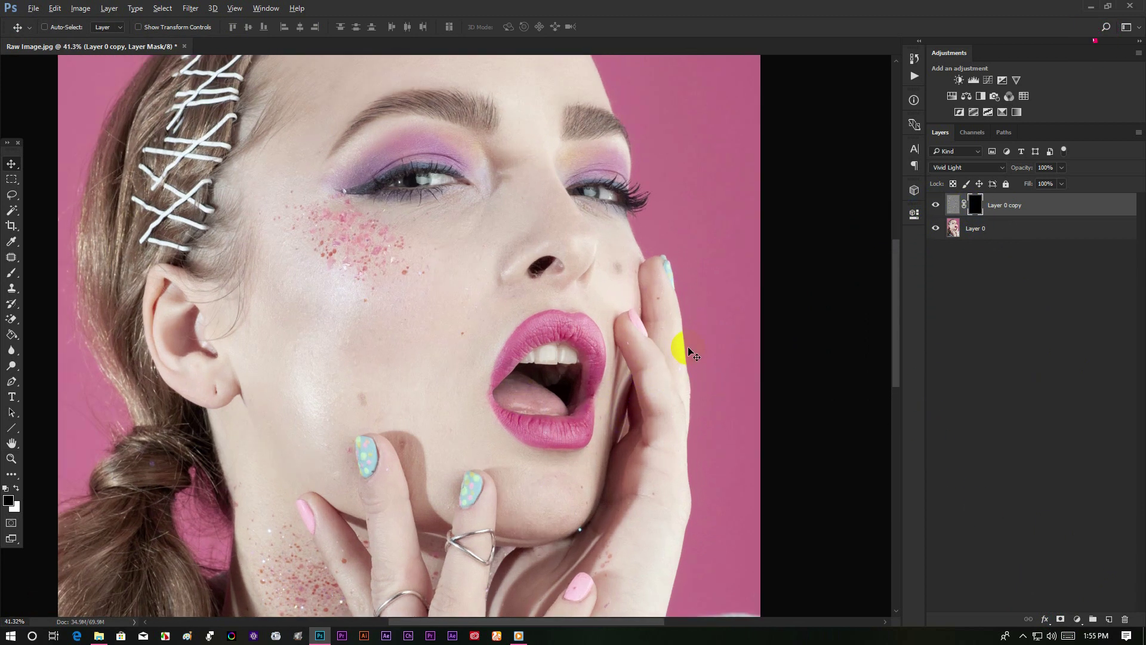
scroll(478, 343, left, 2)
click(12, 276)
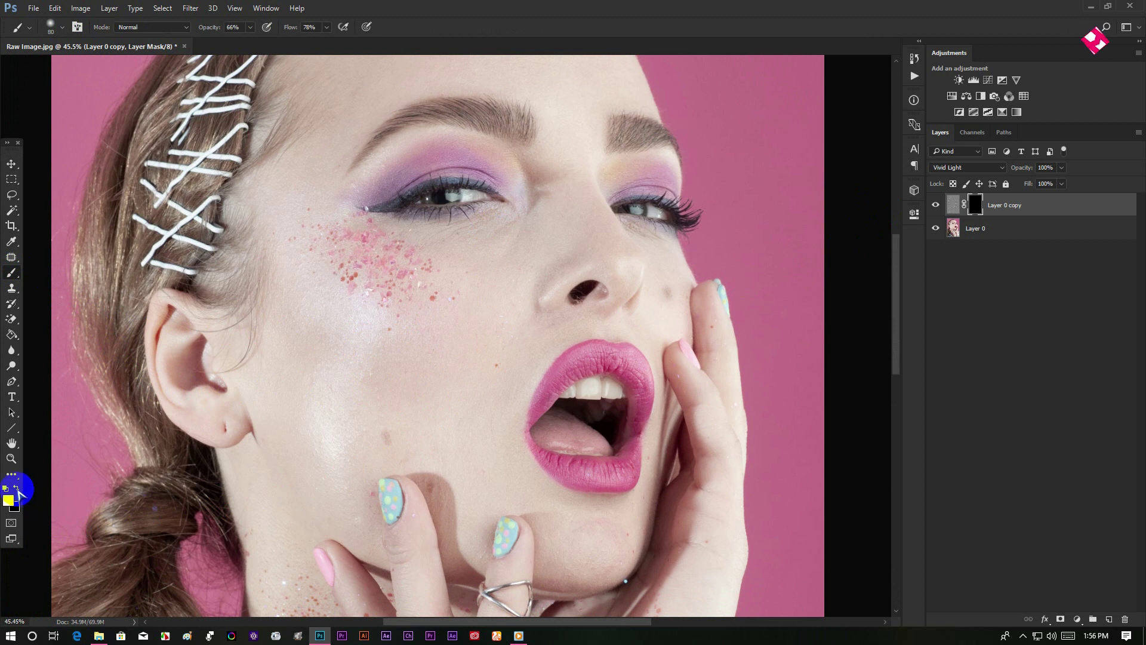
click(16, 488)
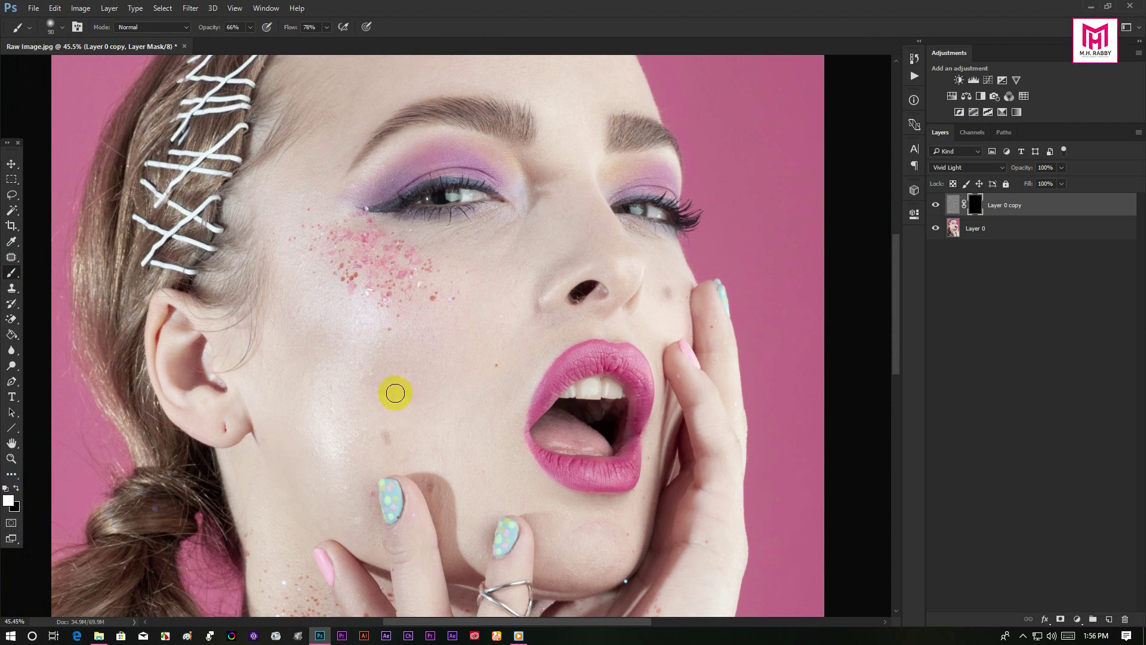
- Paint white on the layer mask over the forehead skin with a 150 px brush at 100% opacity
key(])
key(])
drag(420, 83, 388, 225)
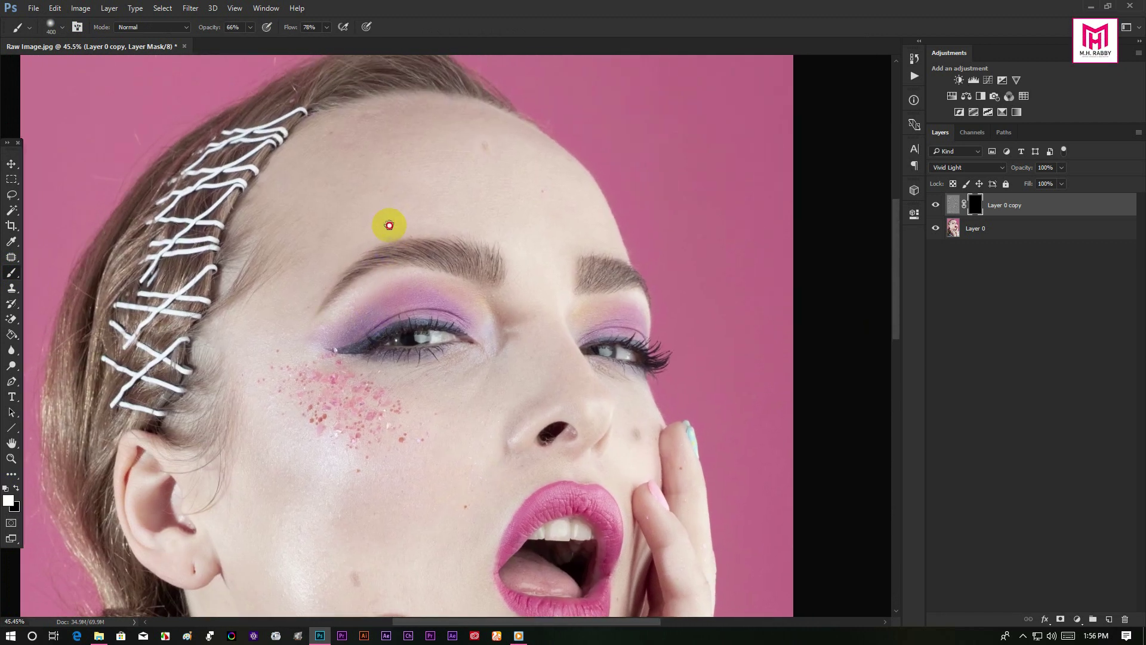
key(bracketleft)
key(bracketleft)
key(bracketleft)
key(bracketleft)
key(bracketleft)
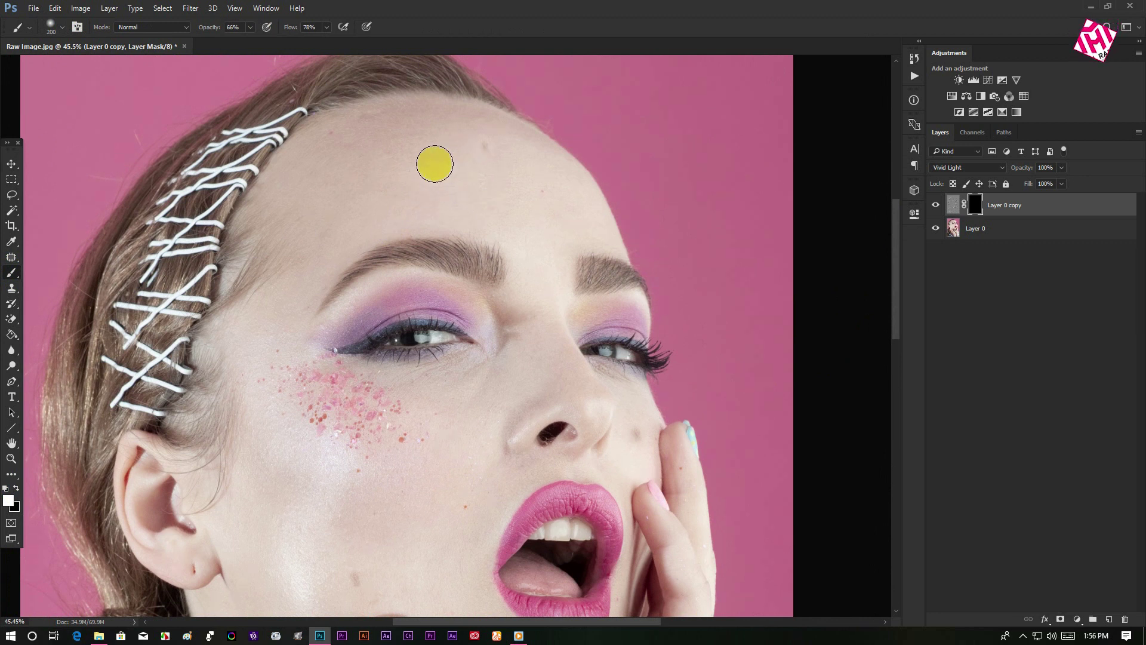
drag(367, 127, 389, 126)
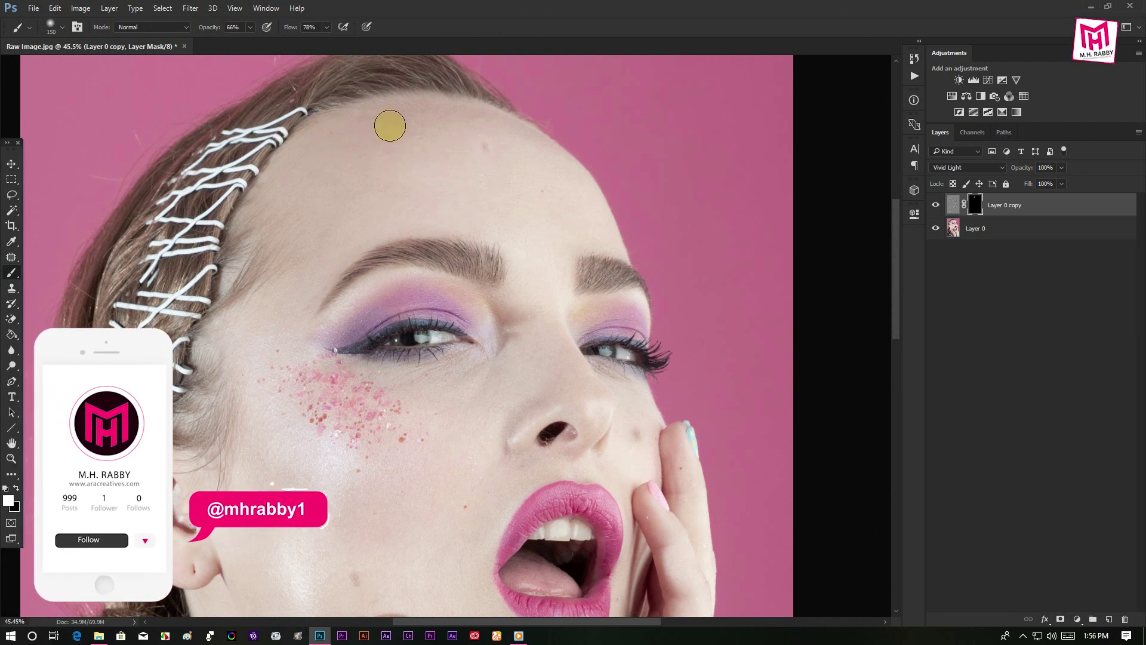
drag(210, 28, 239, 28)
drag(346, 127, 291, 181)
mouse_move(321, 233)
mouse_down()
mouse_move(312, 205)
mouse_move(387, 139)
mouse_up()
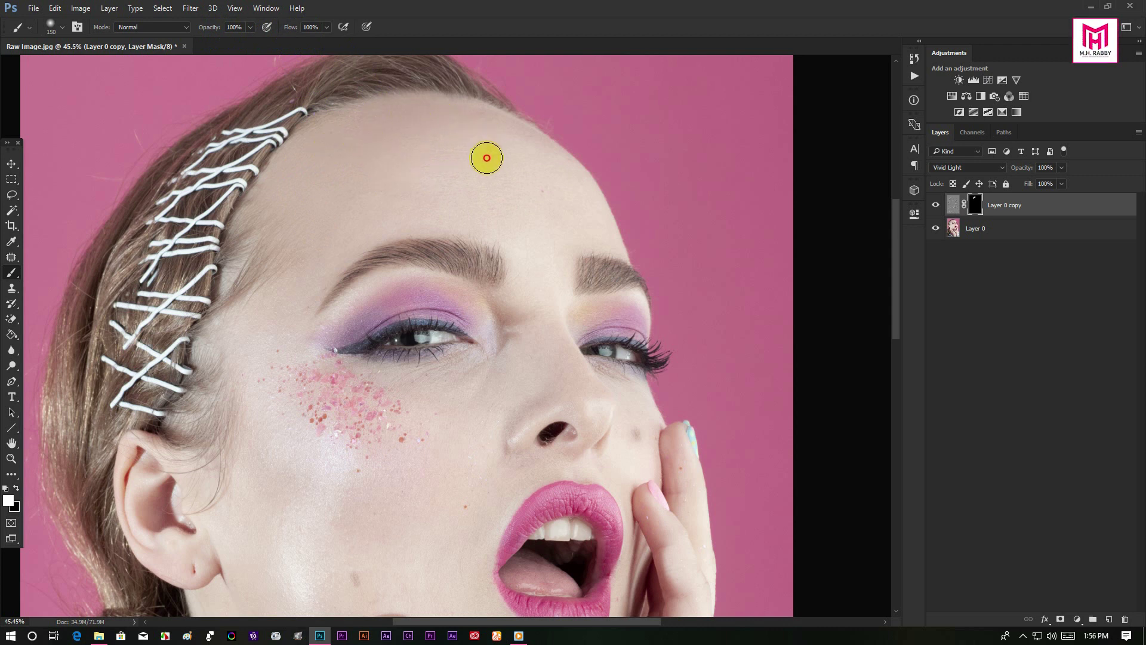
mouse_move(473, 212)
mouse_down()
mouse_move(540, 161)
mouse_move(561, 243)
mouse_move(513, 162)
mouse_up()
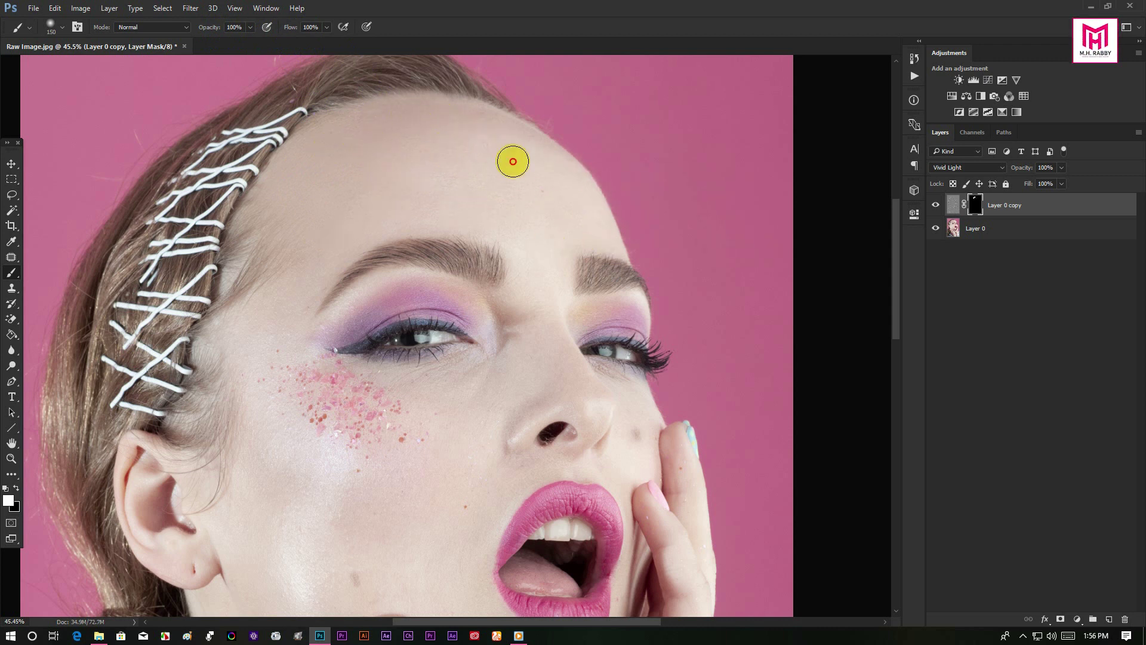
mouse_move(364, 139)
mouse_down()
mouse_move(352, 215)
mouse_move(550, 204)
mouse_move(533, 154)
mouse_move(571, 188)
mouse_move(534, 241)
mouse_move(523, 325)
mouse_up()
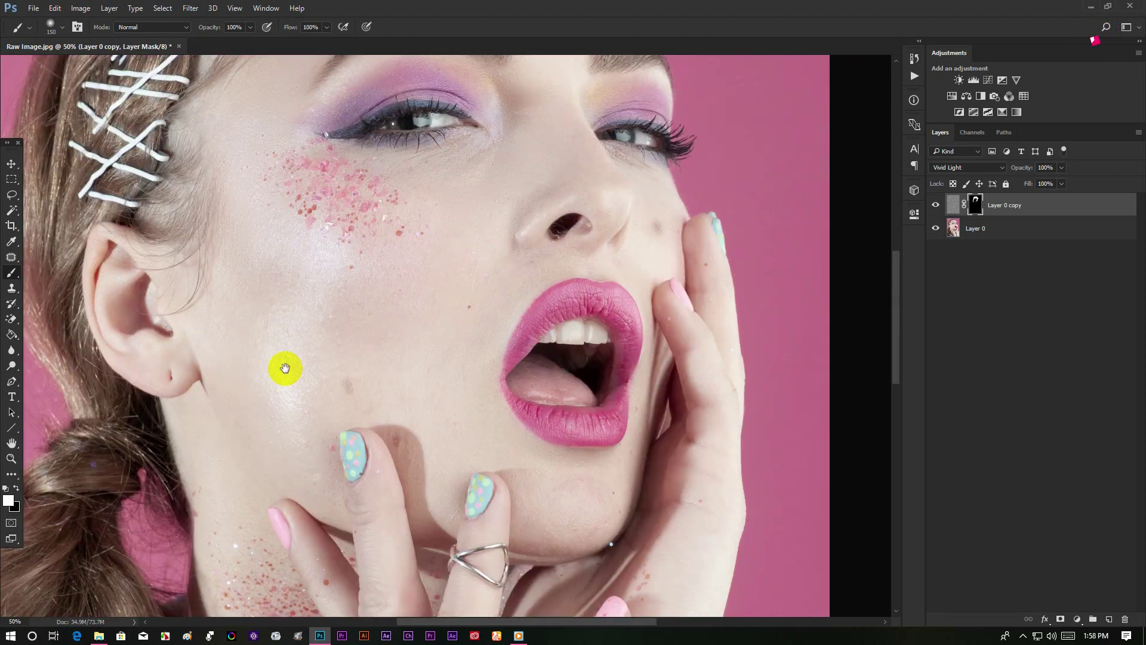
- Reveal the smoothing around the nose and on the cheek by painting white on the mask with a 50 px brush
mouse_move(281, 366)
mouse_down()
mouse_move(197, 345)
mouse_move(346, 395)
mouse_move(456, 203)
mouse_move(455, 172)
mouse_move(412, 274)
mouse_move(420, 286)
mouse_up()
scroll(455, 172, up, 4)
key([)
key([)
key([)
key([)
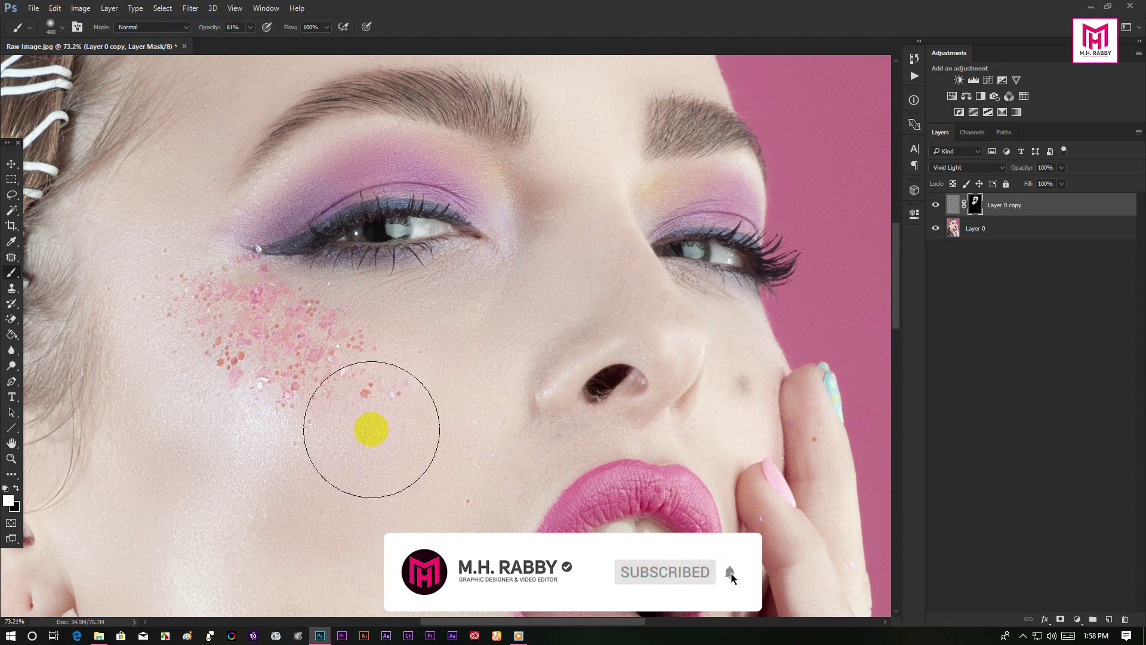
drag(686, 361, 527, 276)
key([)
key([)
key([)
key([)
mouse_move(573, 282)
mouse_down()
mouse_move(604, 324)
mouse_move(587, 244)
mouse_move(589, 290)
mouse_up()
mouse_move(409, 364)
mouse_down()
mouse_move(542, 300)
mouse_move(659, 312)
mouse_up()
drag(449, 449, 511, 349)
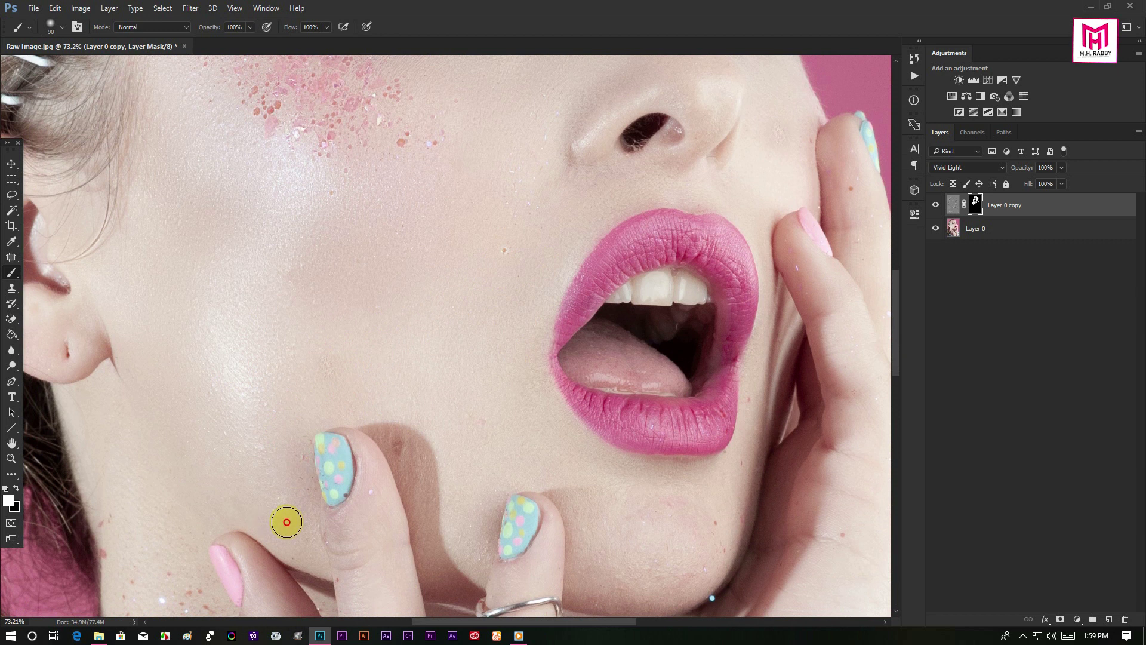
- Paint white on the layer mask over the chin below the lips with a 150 px brush
scroll(495, 431, down, 2)
scroll(495, 431, right, 3)
key(bracketright)
key(bracketright)
key(bracketright)
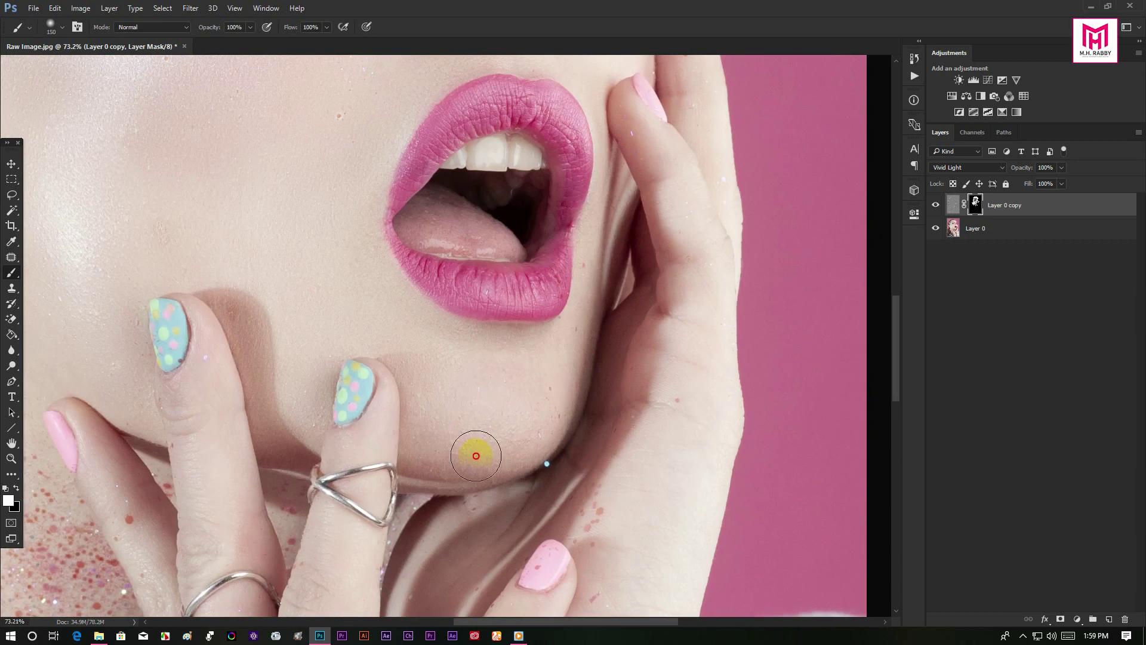
- Paint white on the mask over the cheek skin just above the fingertips with a smaller brush
key(bracketleft)
key(bracketleft)
key(bracketleft)
drag(290, 327, 543, 345)
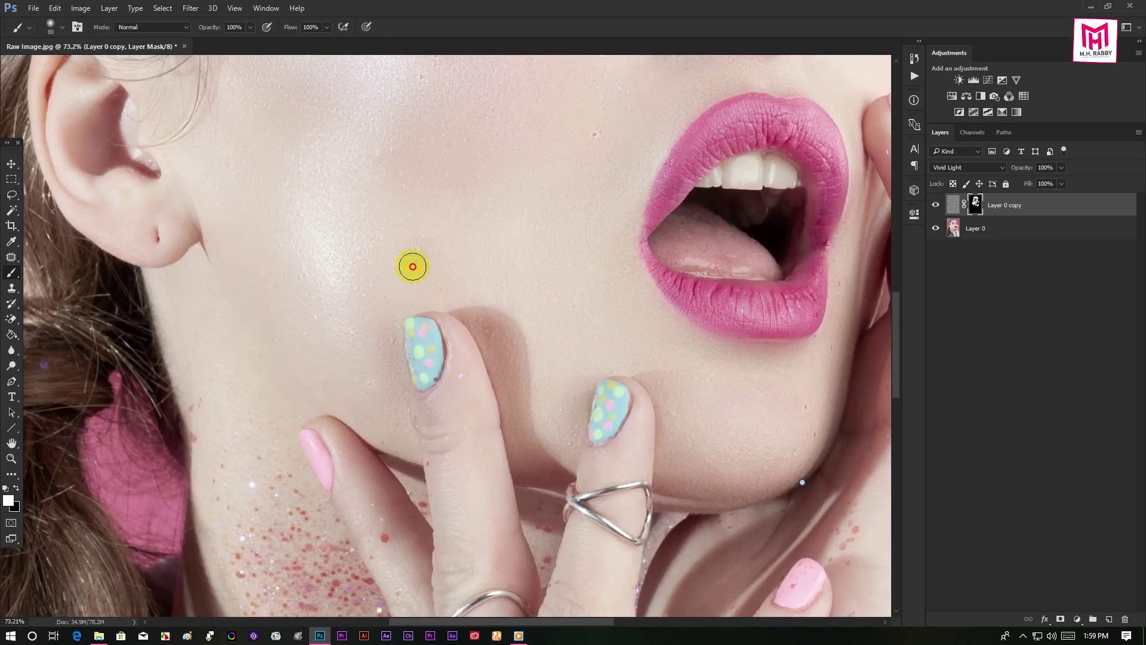
drag(412, 266, 430, 125)
- Paint white on the layer mask over the cheek and jaw skin with a 175 px brush
key(bracketright)
key(bracketright)
key(bracketright)
key(bracketright)
key(bracketright)
drag(345, 398, 182, 352)
drag(322, 299, 335, 377)
- Reveal the smoothing on the hands, wrists and forearms by painting white on the mask with the 175 px brush
scroll(334, 376, down, 10)
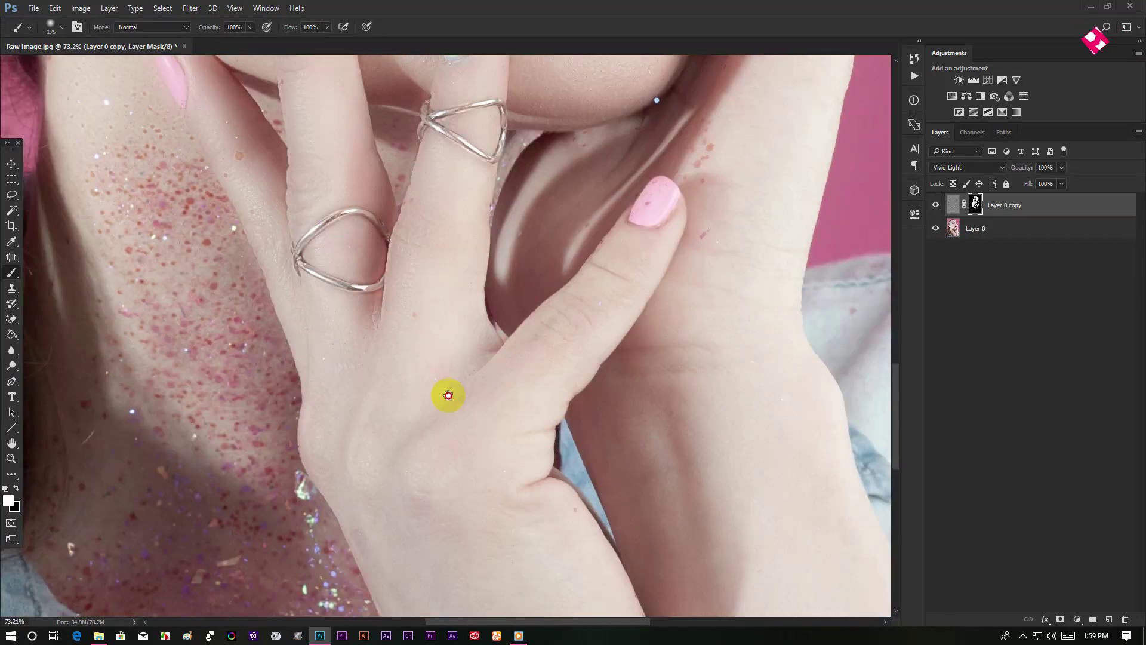
scroll(566, 438, right, 4)
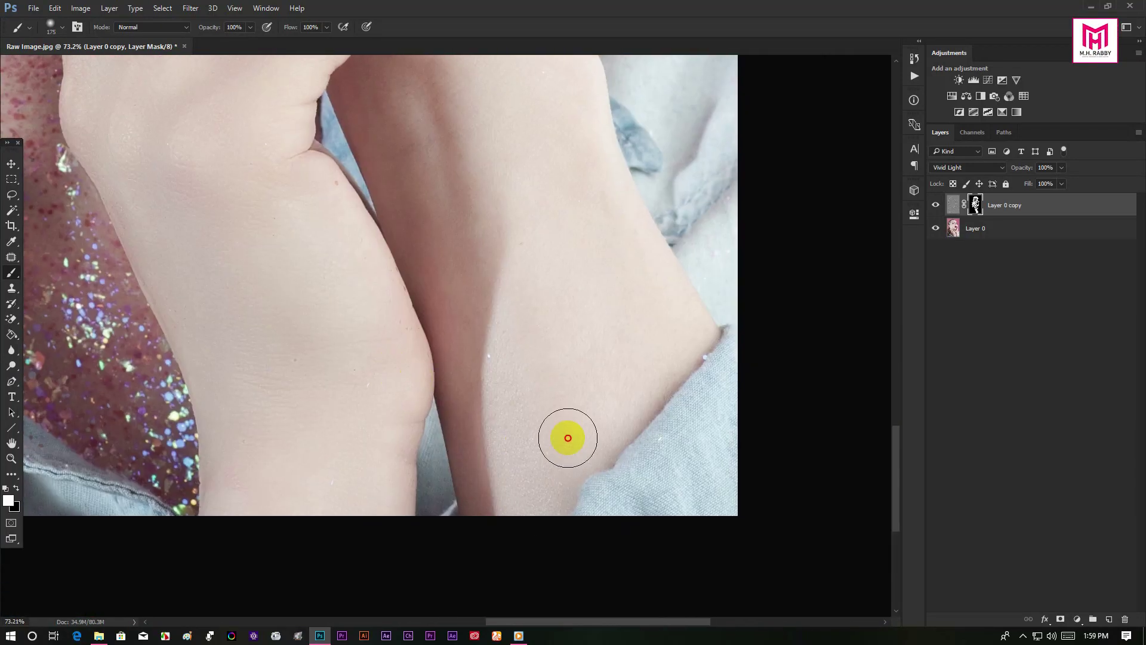
scroll(414, 416, up, 10)
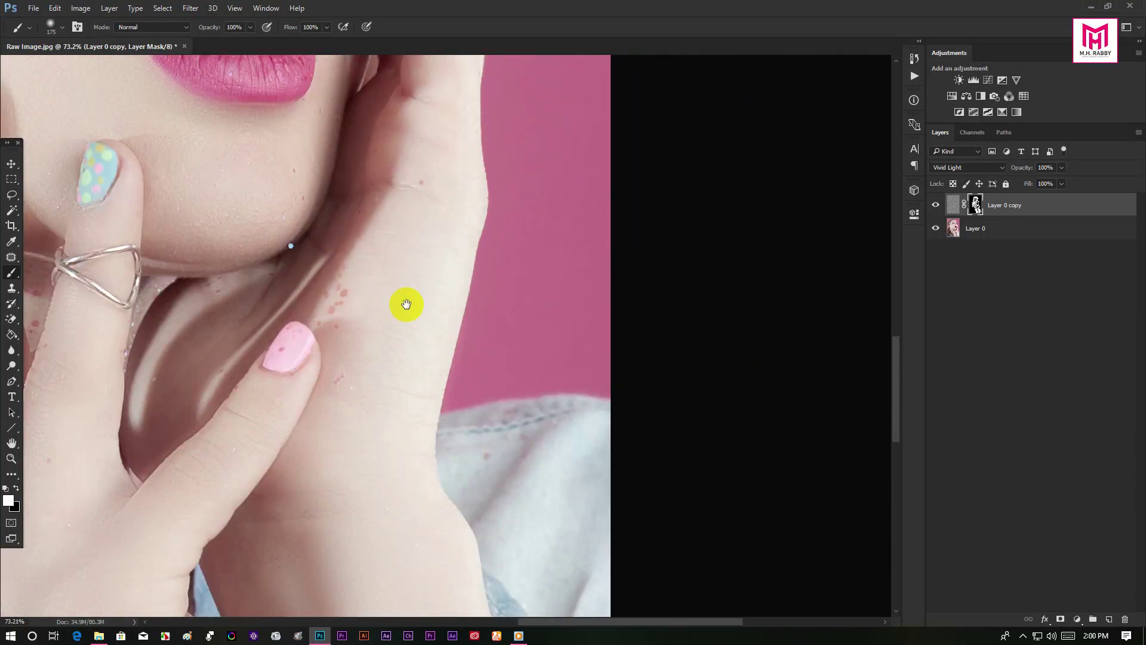
drag(405, 305, 382, 537)
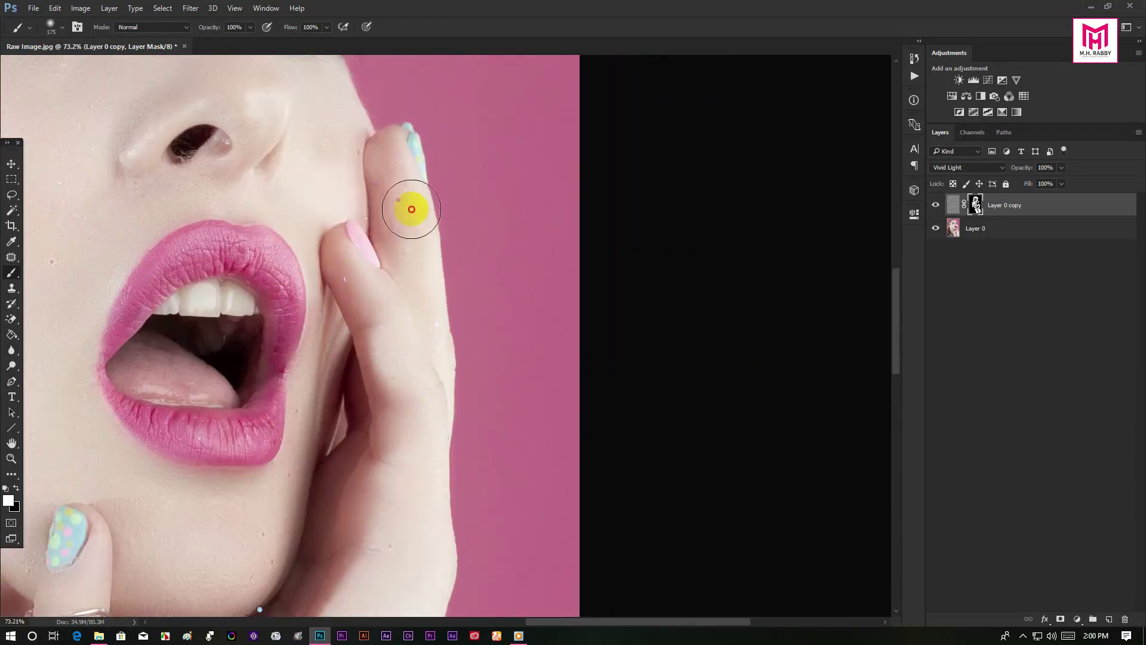
- Swap the painting colour to black and reduce the brush size to 90 px
scroll(471, 305, down, 8)
key(x)
key(bracketleft)
key(bracketleft)
key(bracketleft)
key(bracketleft)
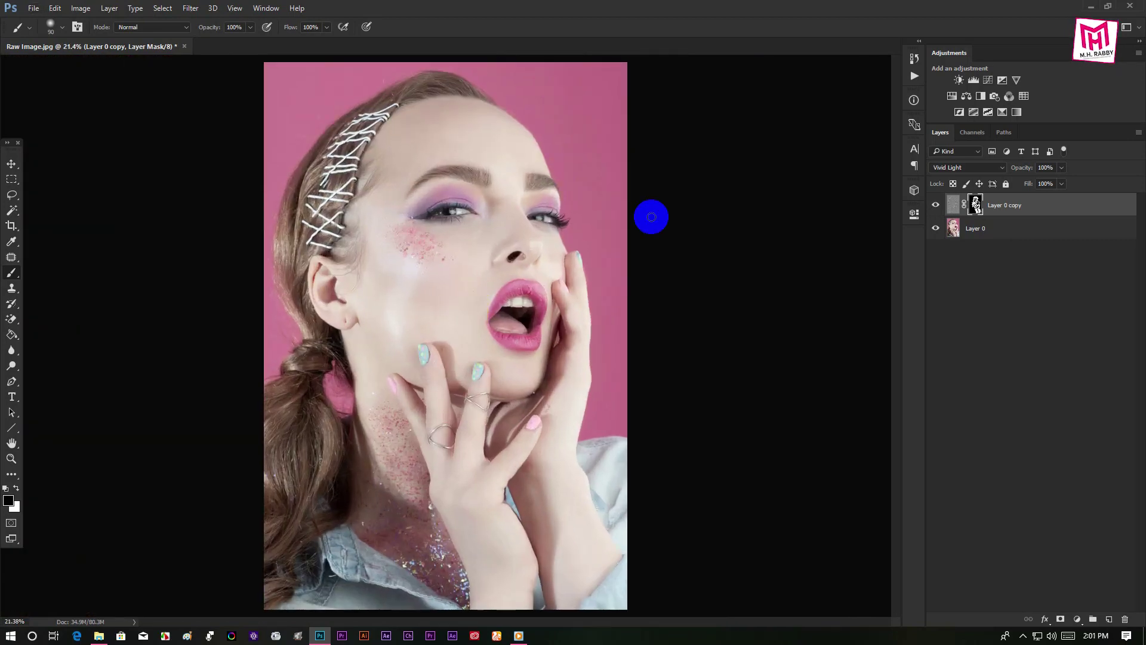
- Add a Hue/Saturation adjustment layer on top of the layer stack and raise its saturation to +34
click(1034, 368)
click(1078, 619)
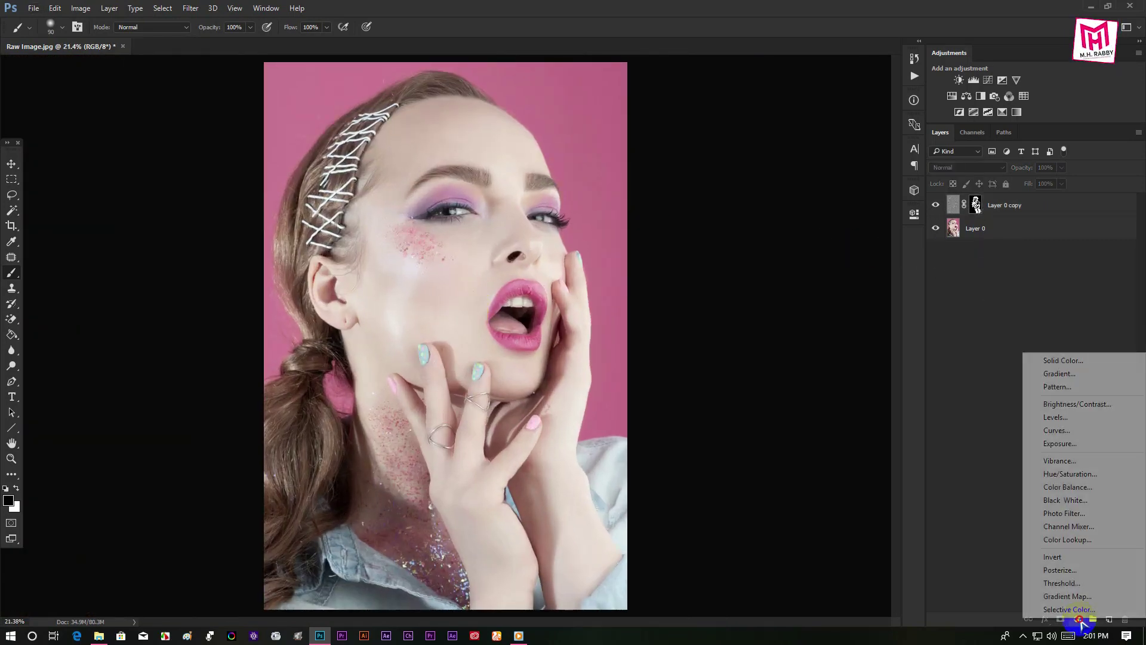
click(1084, 474)
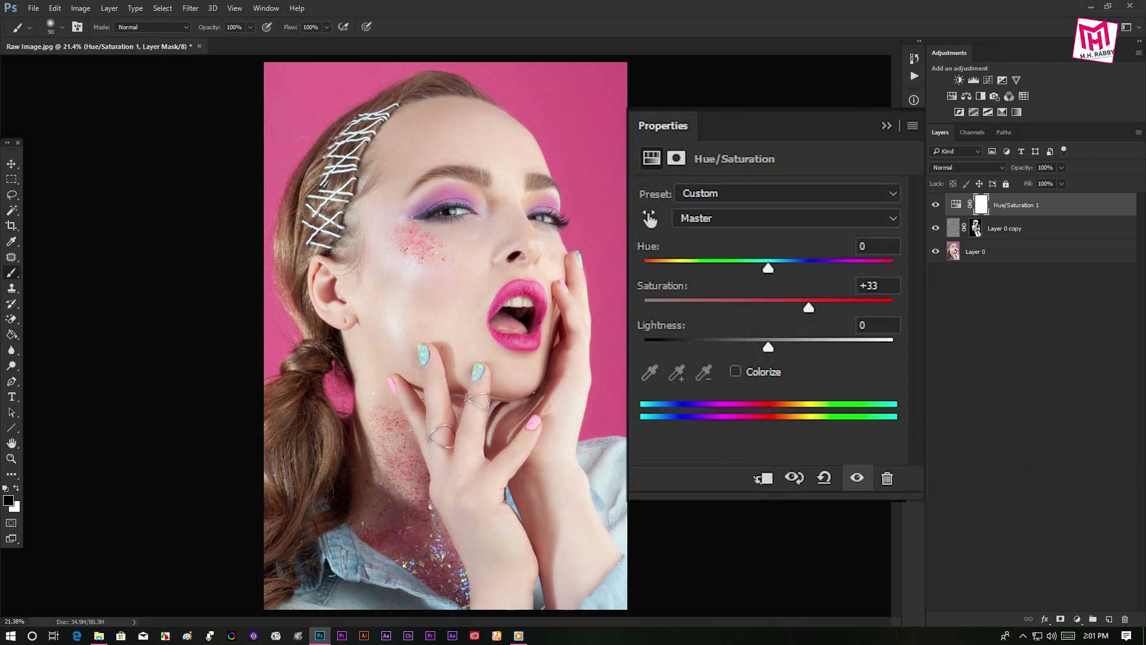
drag(809, 310, 837, 316)
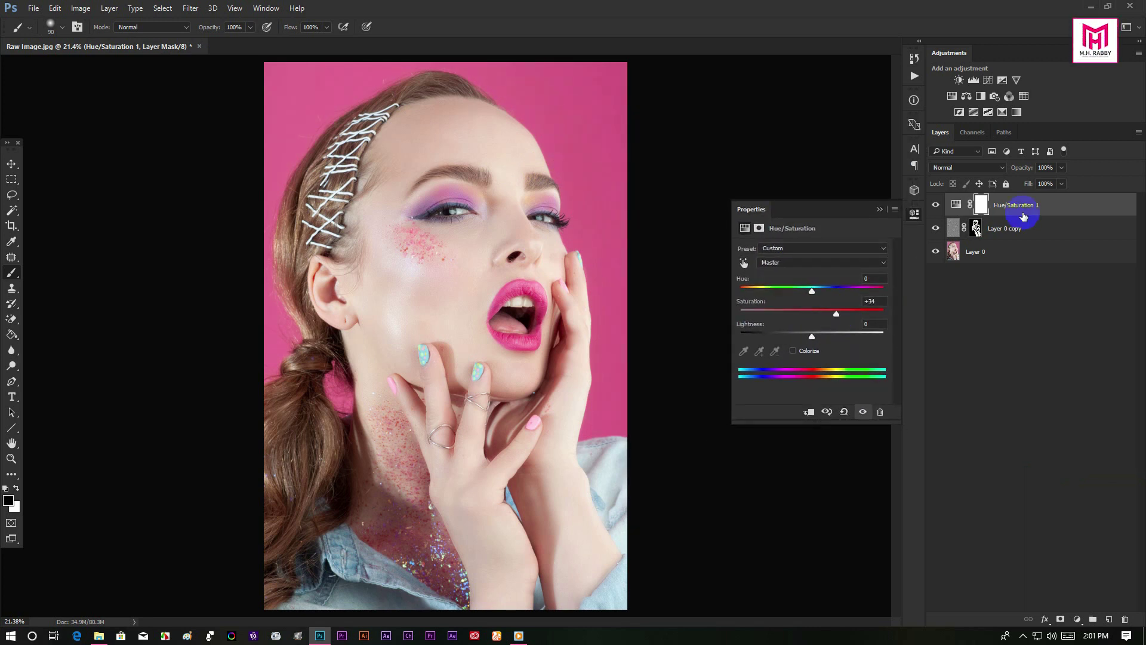
click(1065, 274)
click(884, 211)
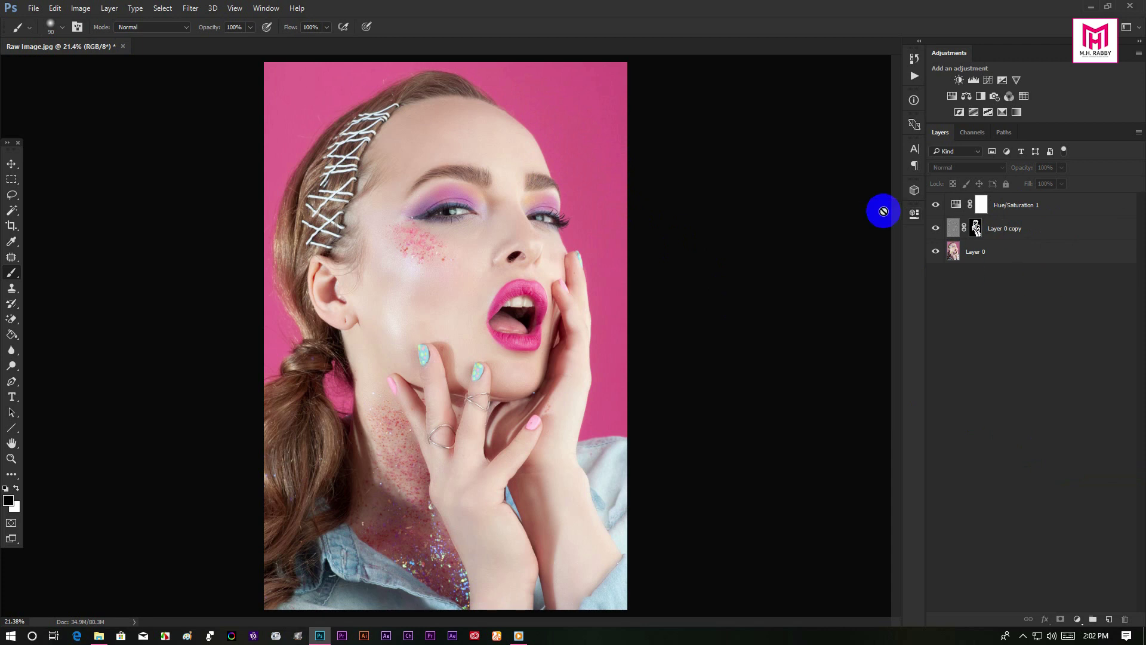
- Compare the portrait with and without the Hue/Saturation adjustment
click(935, 206)
click(935, 206)
click(935, 206)
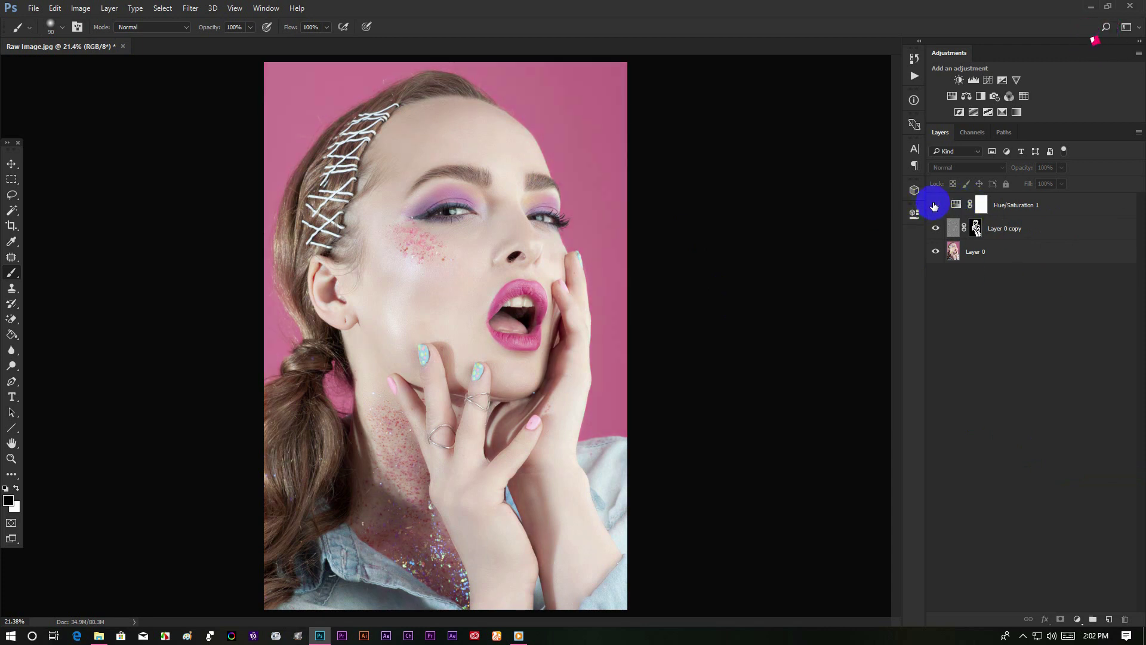
click(935, 206)
- Create a new empty layer above the Hue/Saturation adjustment and switch to the Spot Healing Brush
click(1024, 206)
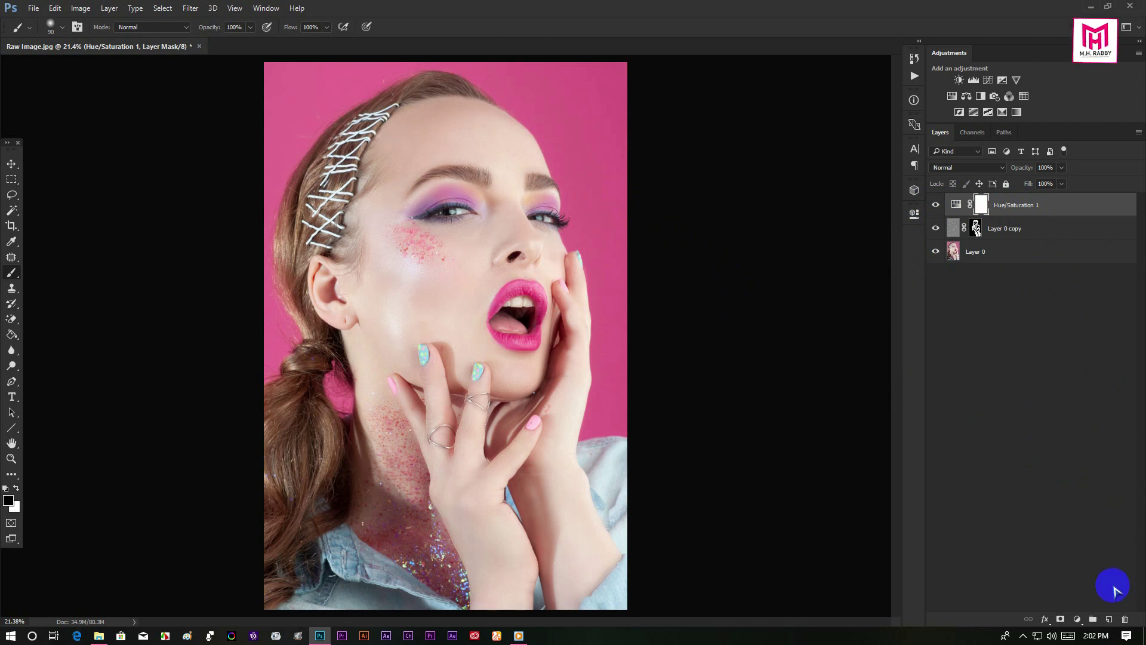
click(1112, 618)
scroll(430, 206, up, 3)
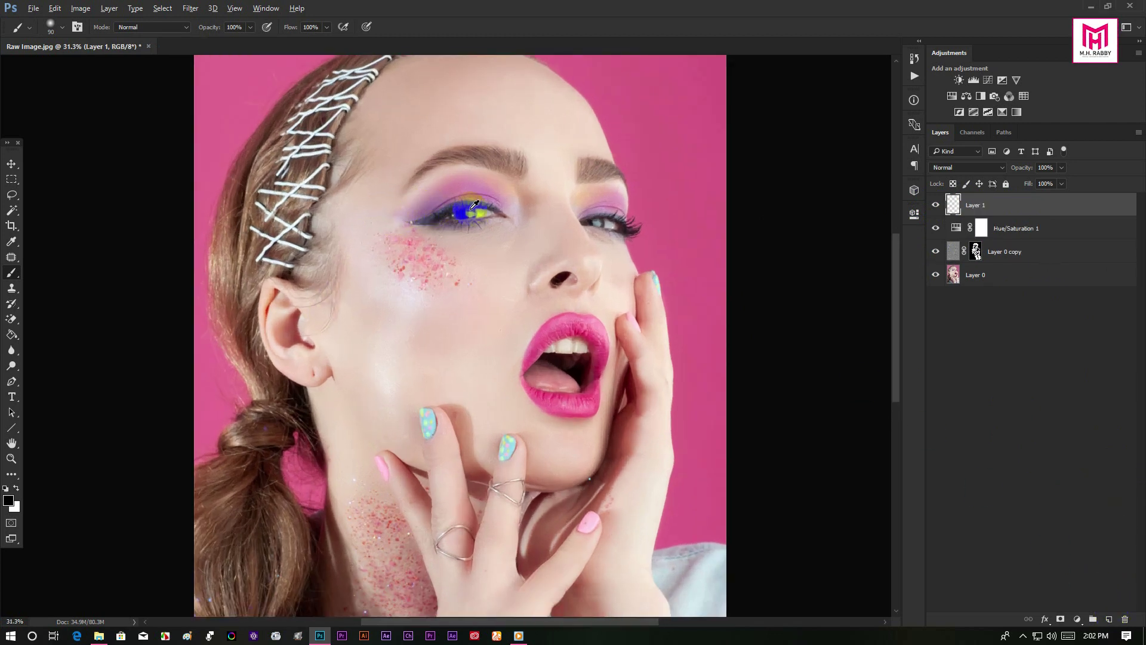
click(486, 215)
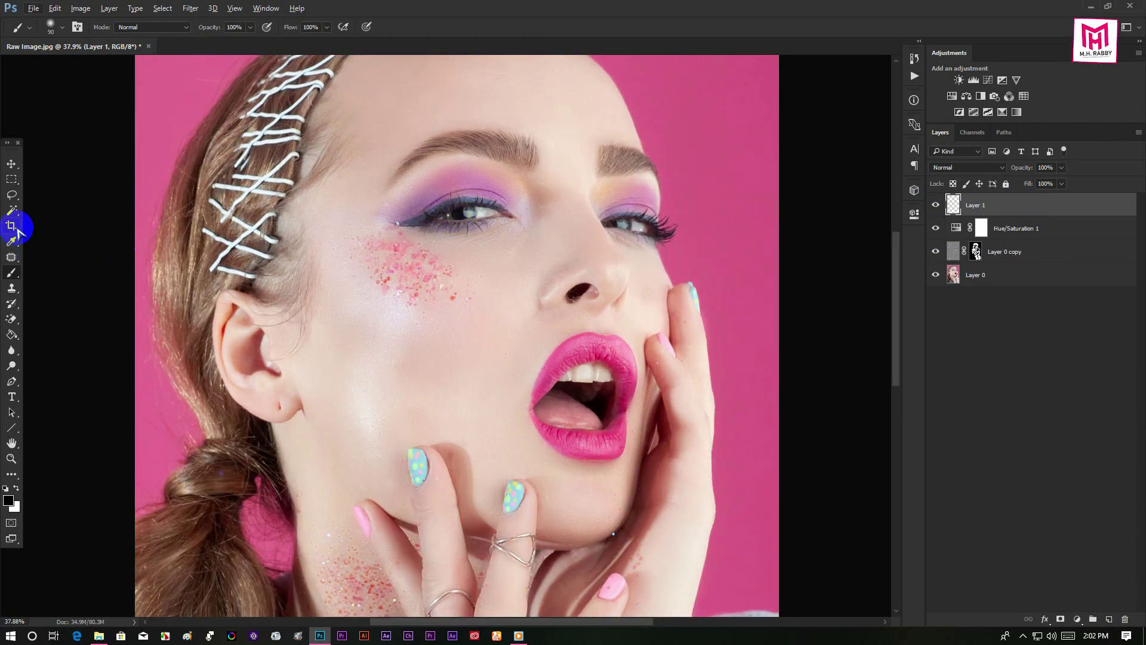
click(11, 257)
click(75, 257)
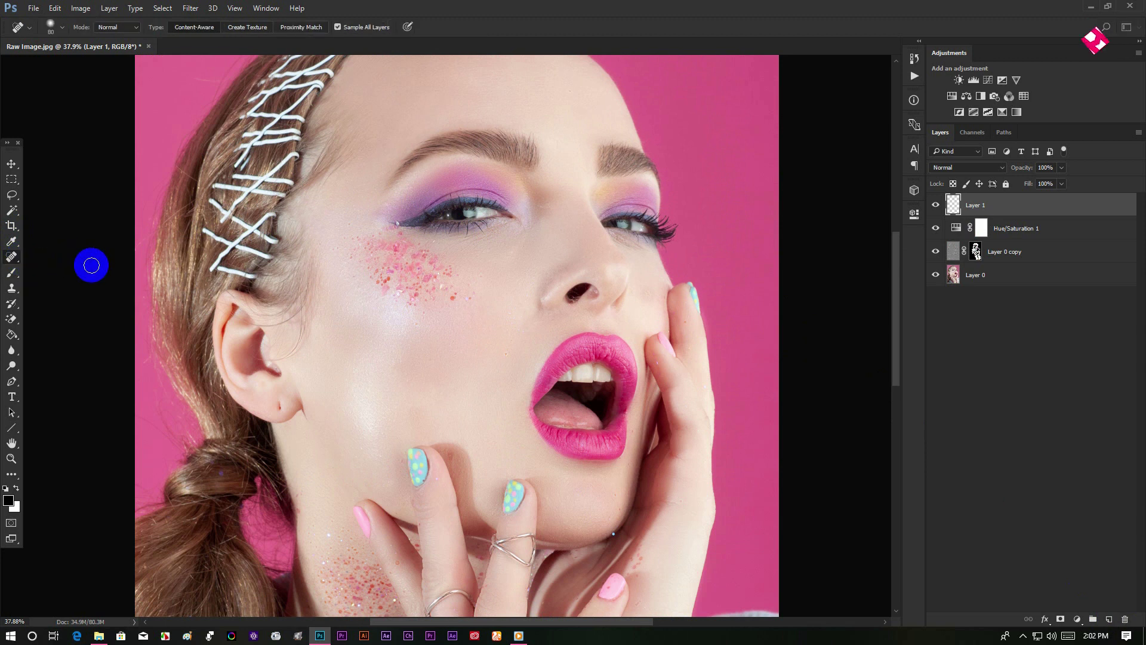
- Heal small blemishes on the cheek skin below the glitter makeup on the new layer
scroll(403, 358, up, 2)
drag(395, 372, 392, 377)
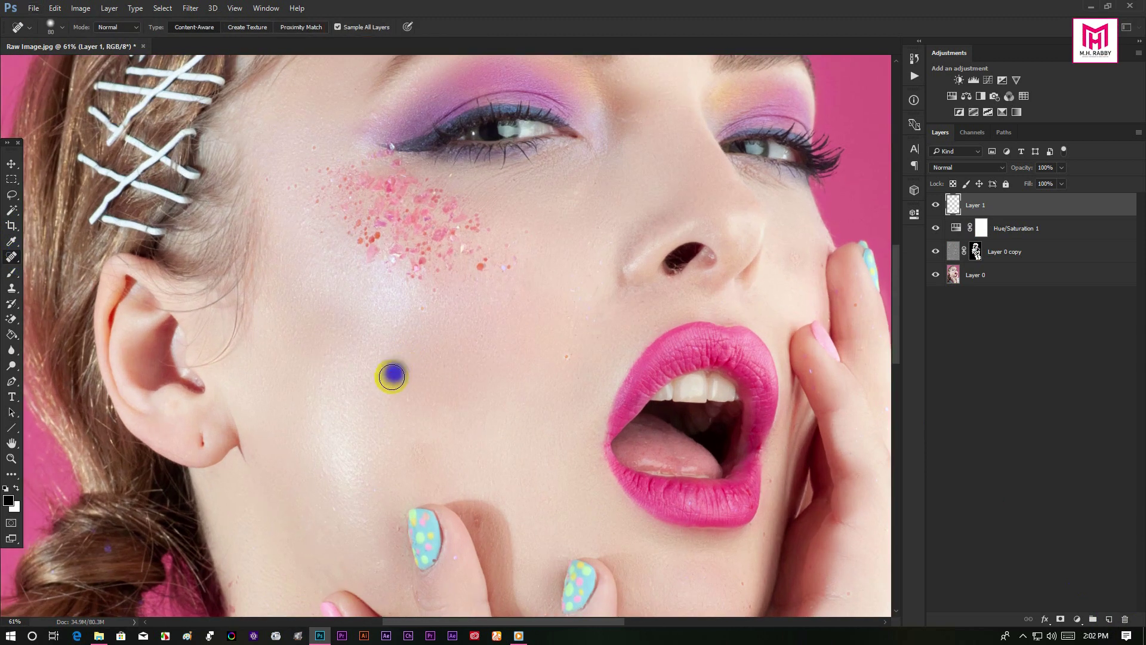
scroll(791, 259, up, 2)
drag(791, 260, 640, 294)
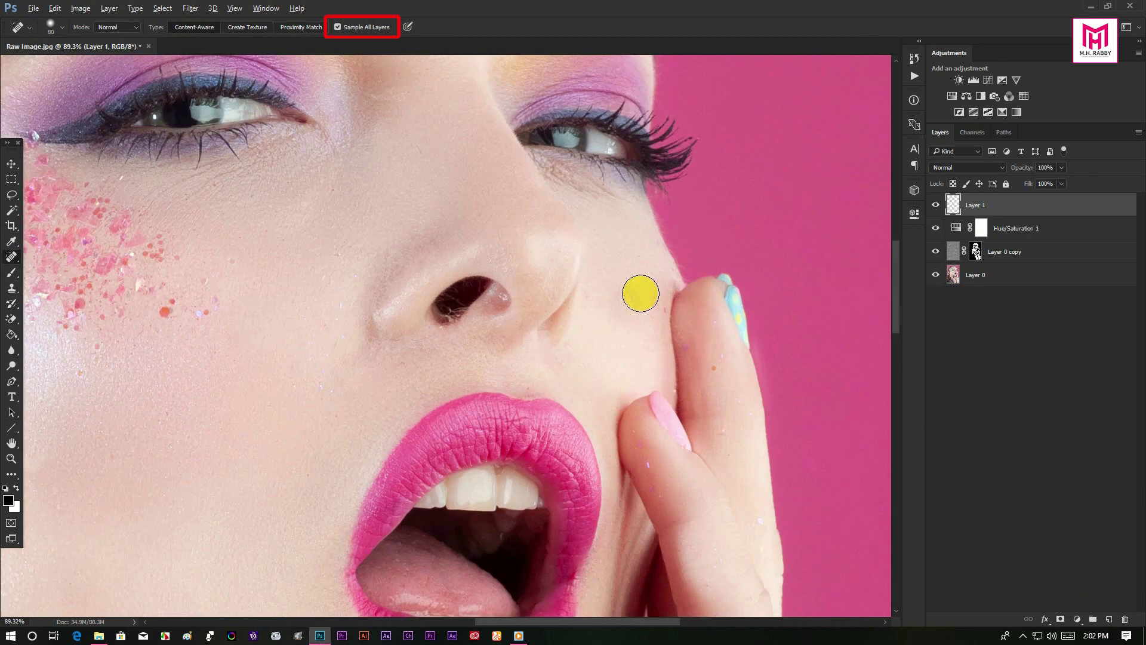
- Heal the small spots on the forehead above the eyebrows with the Spot Healing Brush
drag(540, 182, 687, 555)
click(563, 179)
click(690, 280)
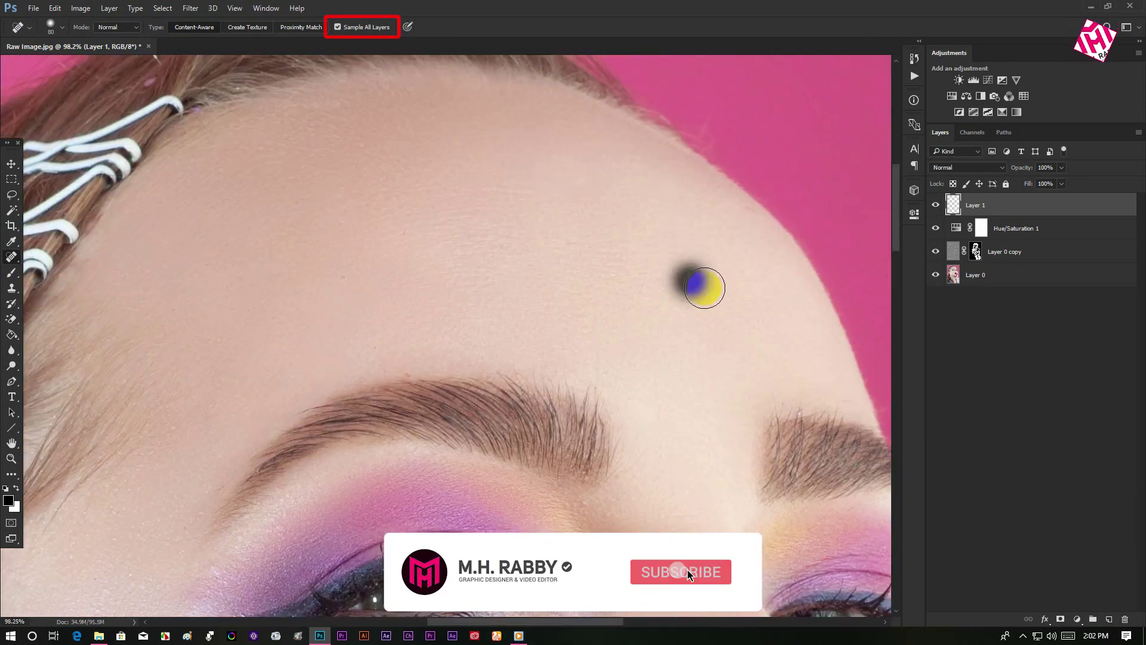
- Heal the remaining small spots on the rest of the skin with the Spot Healing Brush
mouse_move(309, 414)
mouse_down()
mouse_move(494, 171)
mouse_move(482, 65)
mouse_up()
mouse_move(396, 597)
mouse_down()
mouse_move(315, 293)
mouse_move(406, 212)
mouse_up()
drag(460, 172, 476, 259)
scroll(573, 346, down, 7)
scroll(565, 395, up, 2)
scroll(565, 397, down, 2)
scroll(466, 275, up, 6)
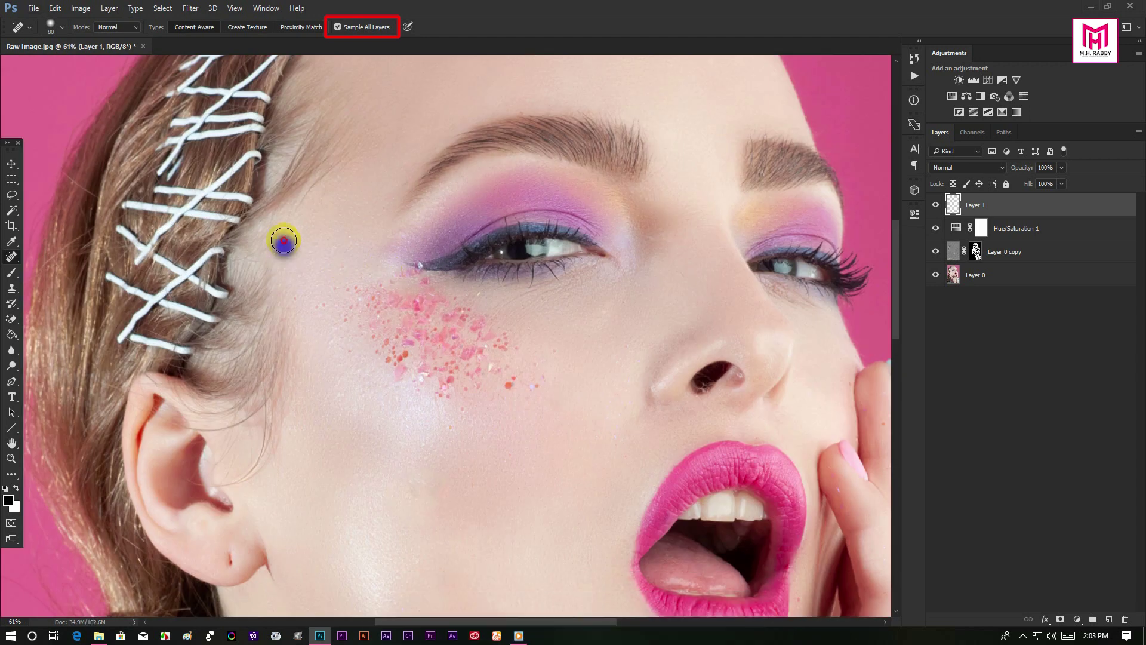
- Compare the original portrait on Layer 0 with the fully retouched result
scroll(428, 440, down, 6)
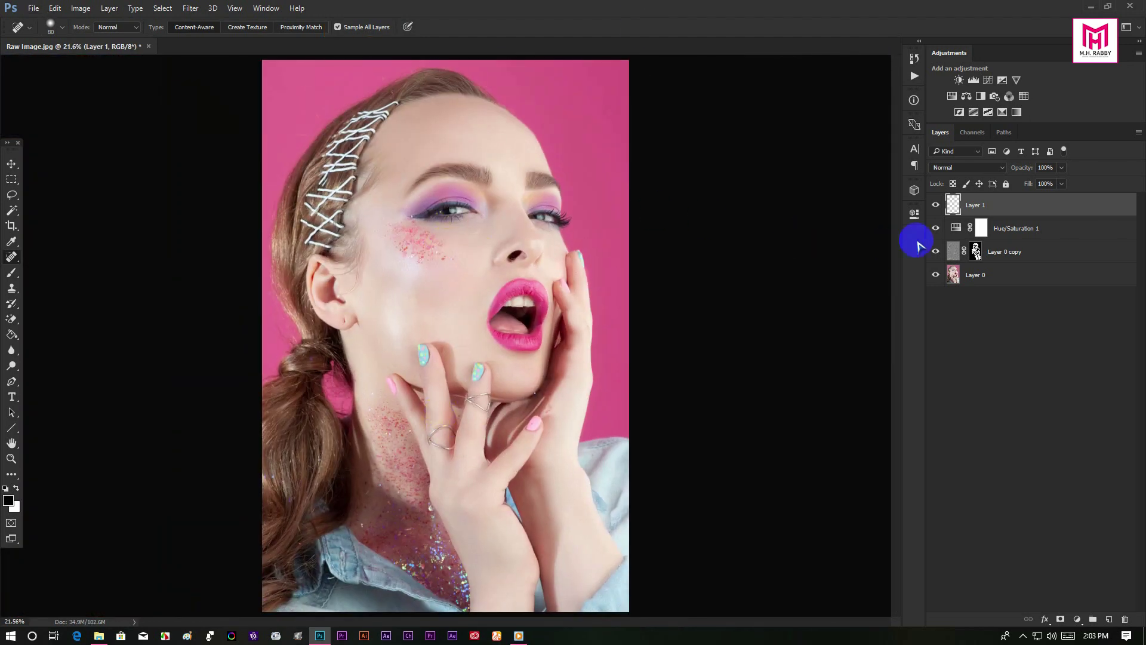
alt+click(936, 275)
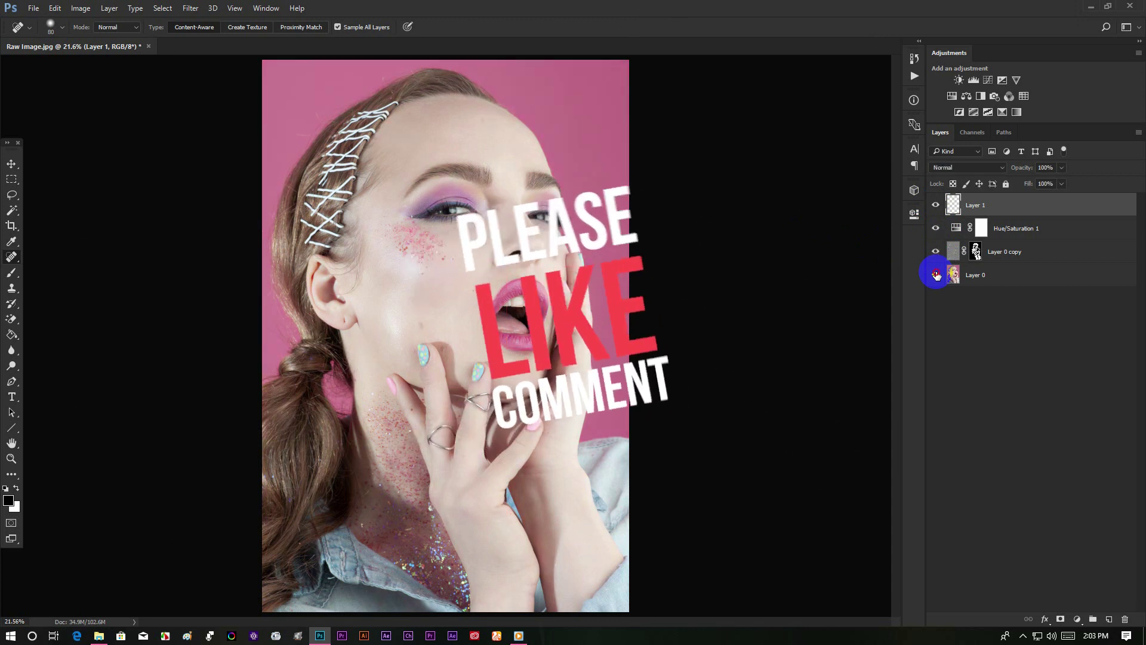
alt+click(936, 275)
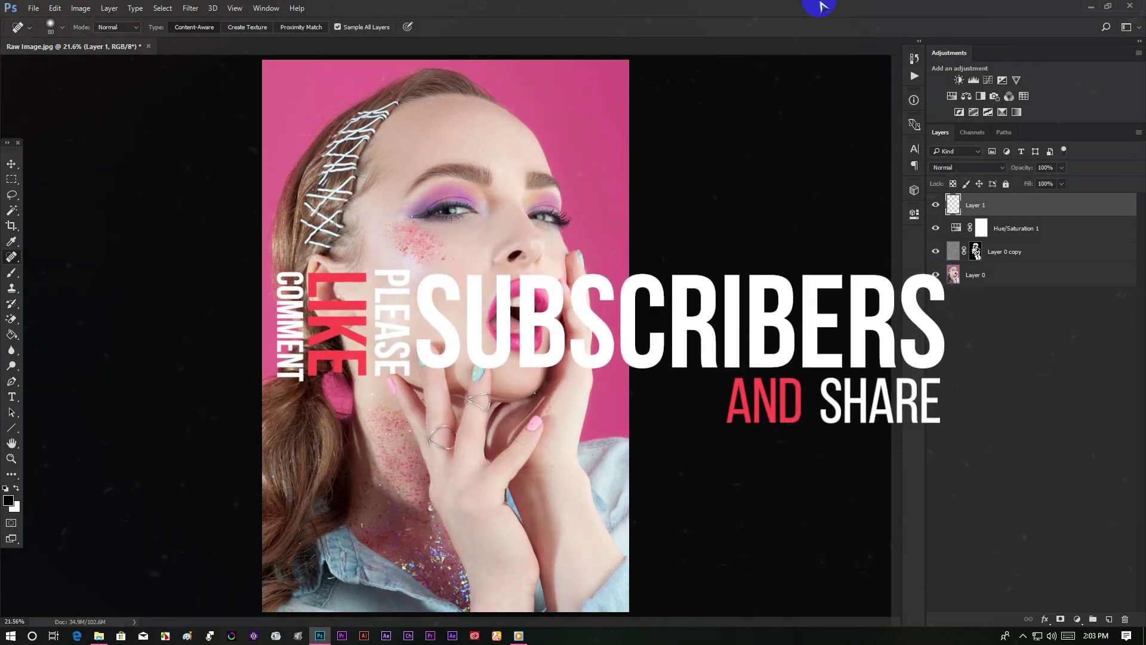
click(409, 269)
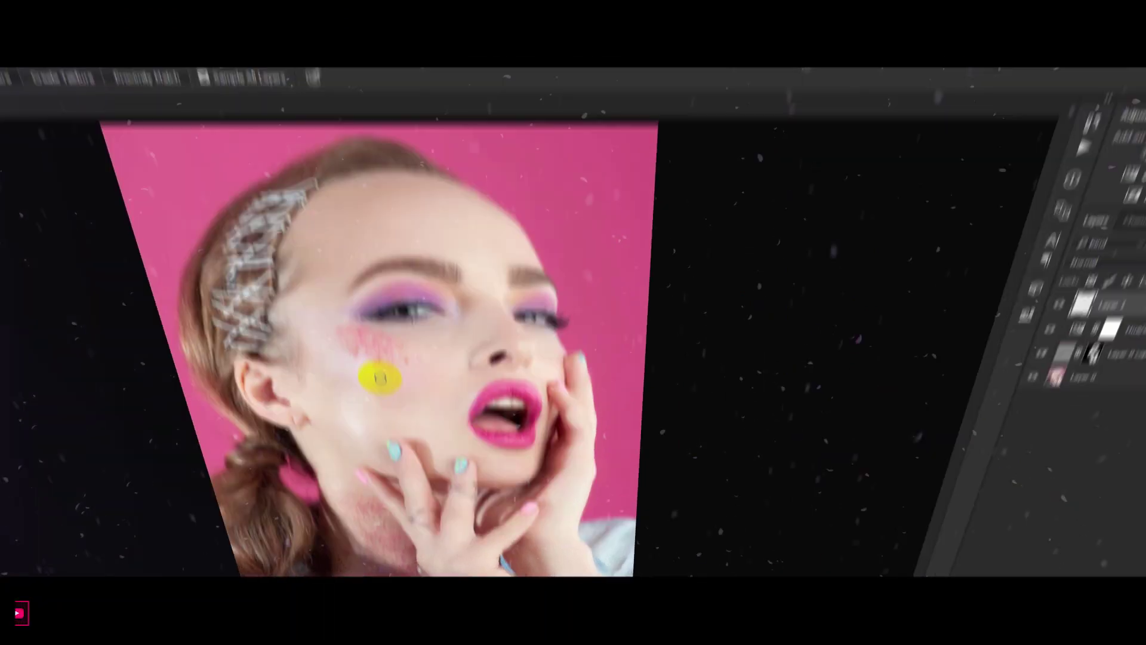